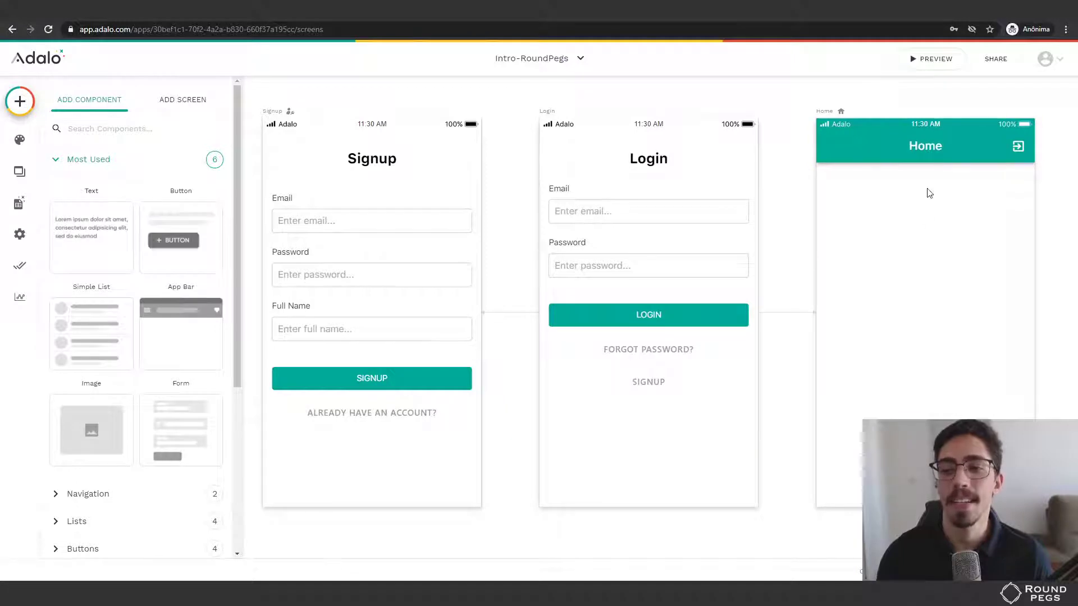
Close the Add Component panel and pan the canvas so the Login and Home screens are centered.
{"action": "left_click", "coordinate": [512, 201]}
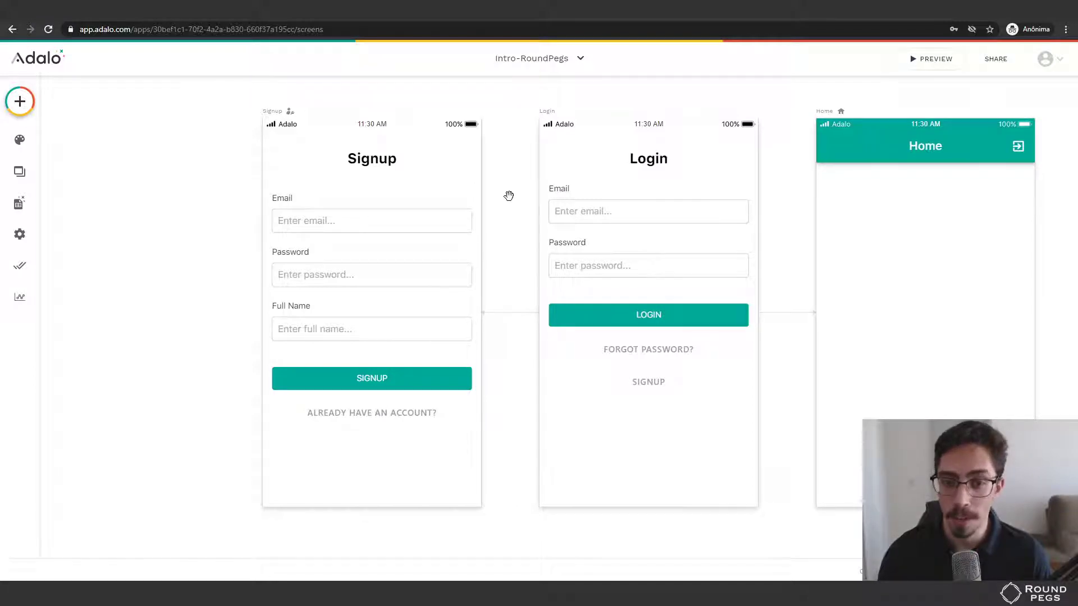
{"action": "left_click_drag", "start_coordinate": [498, 197], "coordinate": [204, 187]}
{"action": "left_click_drag", "start_coordinate": [471, 183], "coordinate": [374, 184]}
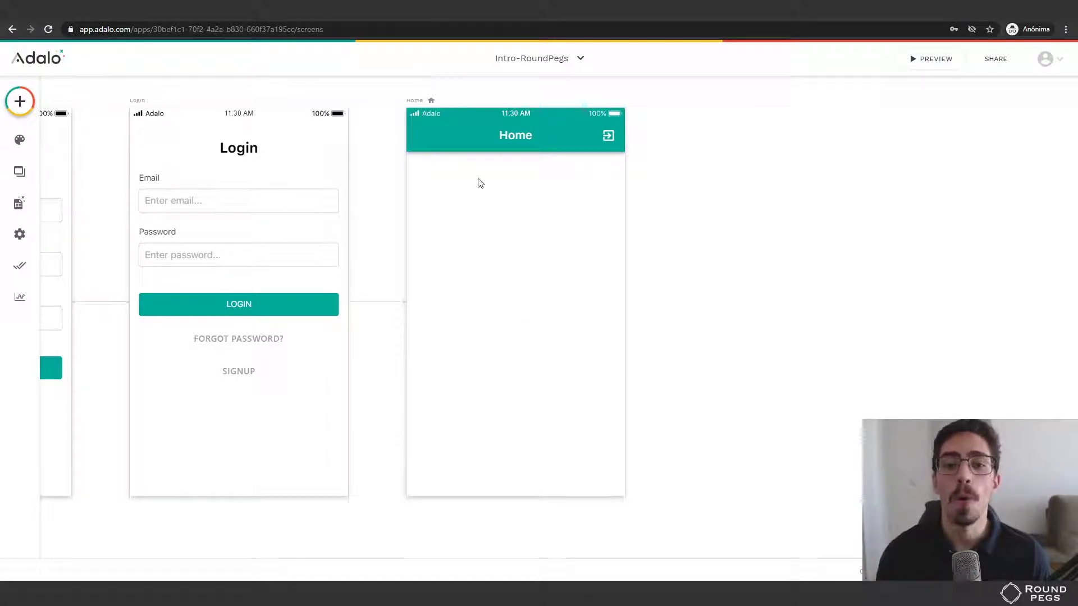
Open the Add Component list and collapse, then re-expand, its Most Used group.
{"action": "left_click", "coordinate": [17, 101]}
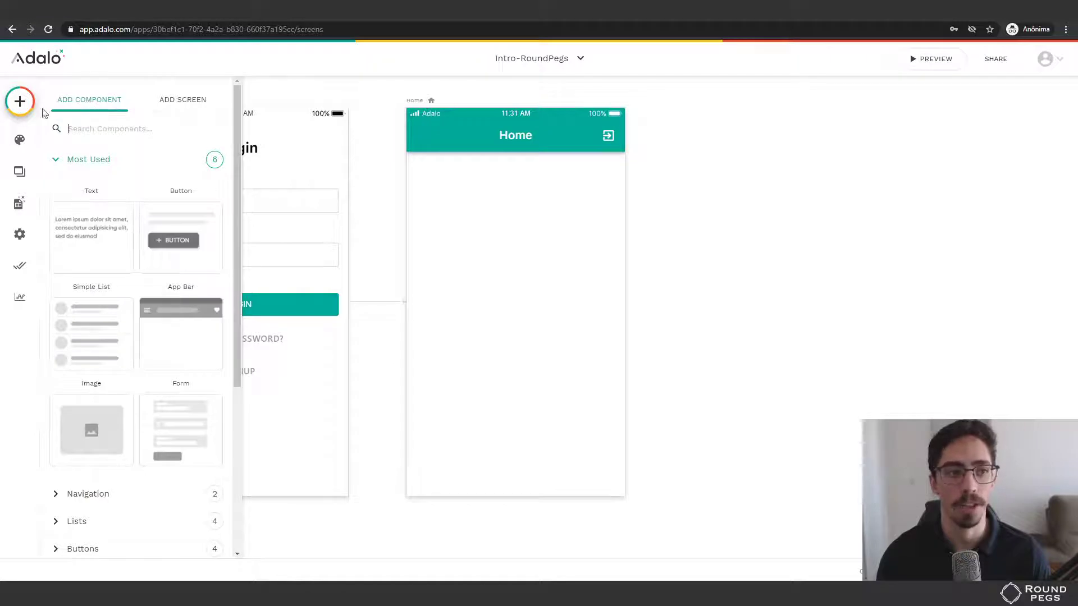
{"action": "left_click", "coordinate": [20, 105]}
{"action": "left_click", "coordinate": [20, 105]}
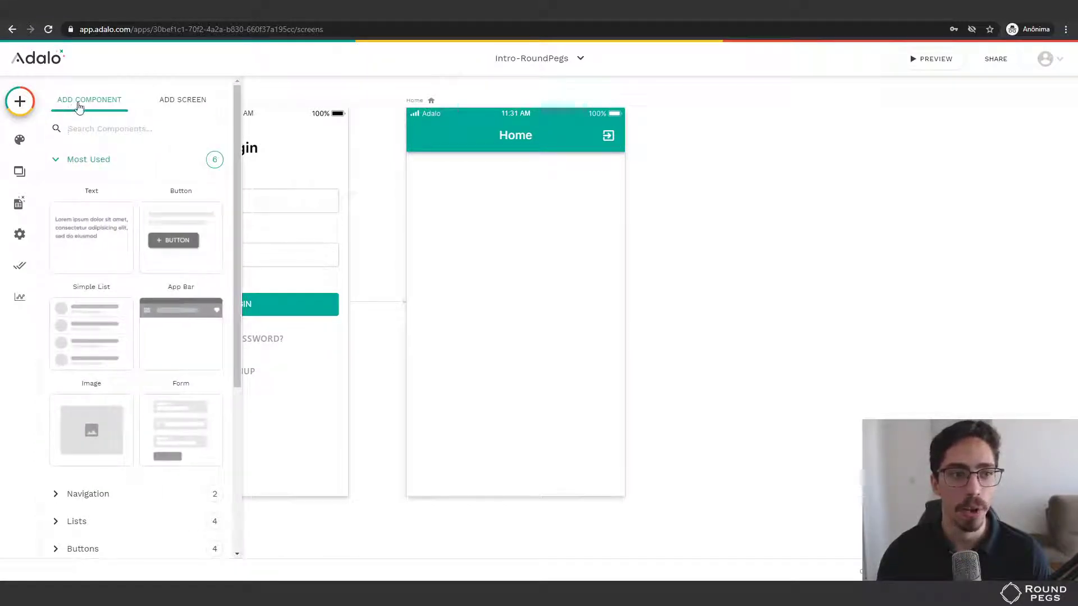
{"action": "left_click", "coordinate": [55, 162]}
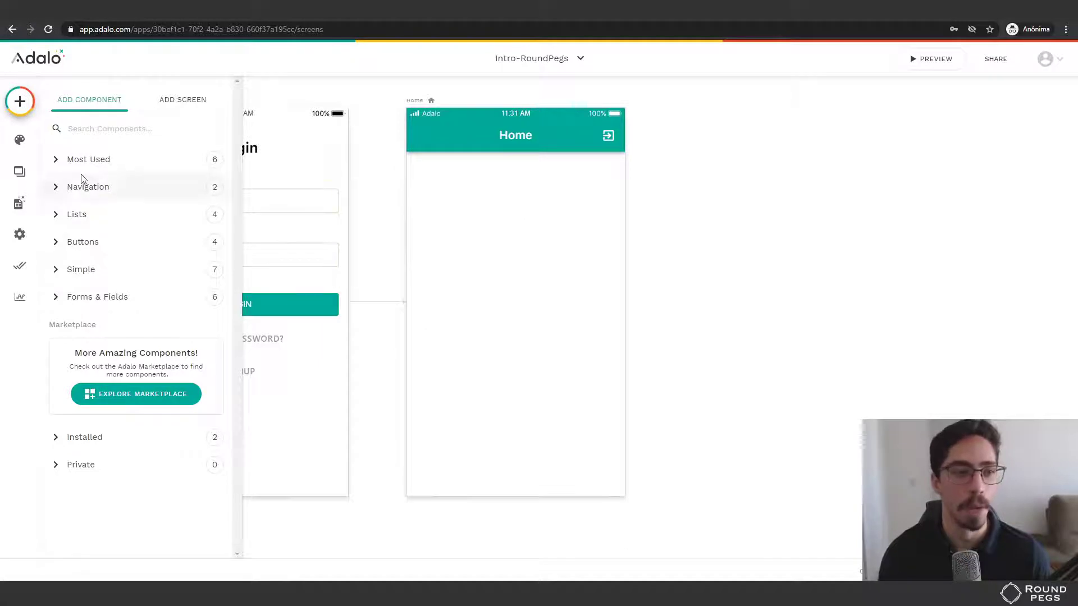
{"action": "left_click", "coordinate": [56, 162]}
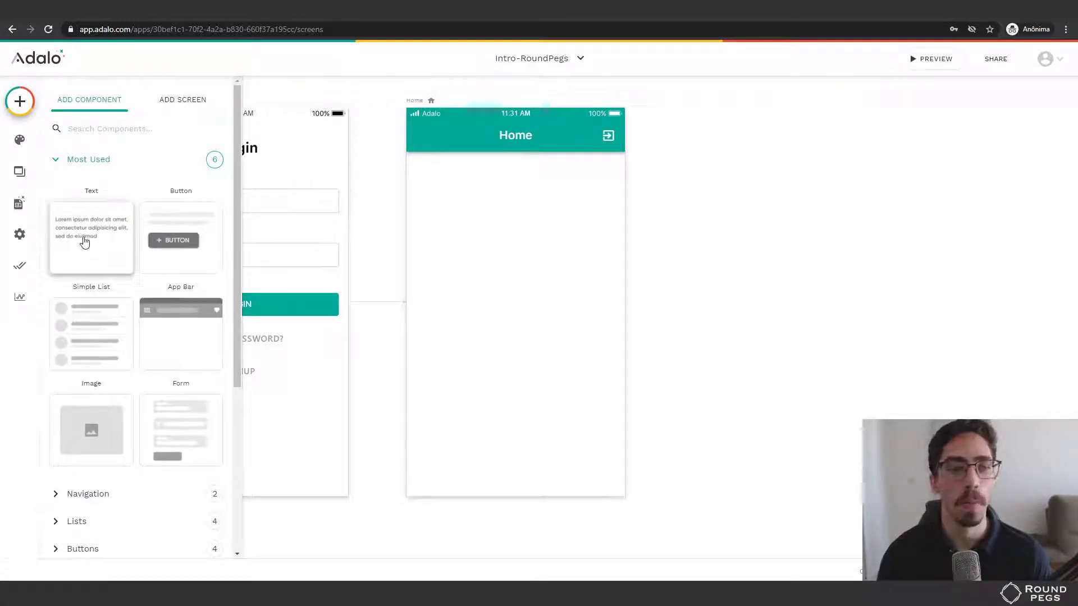
Drop a Text element at the top of Home and replace 'Enter Text' with 'Oi, mundo'.
{"action": "left_click_drag", "start_coordinate": [82, 248], "coordinate": [447, 177]}
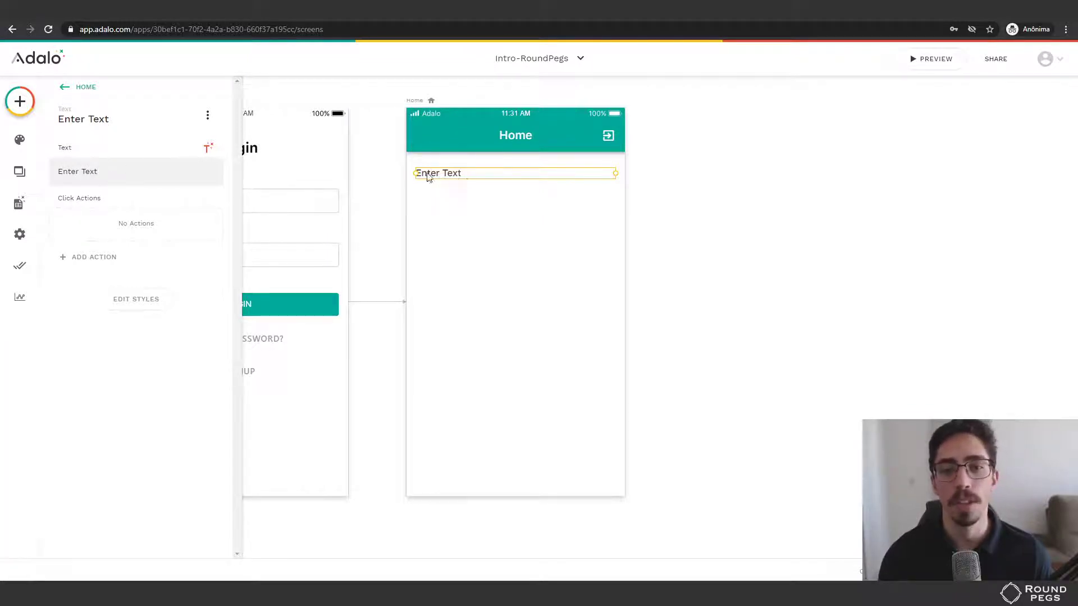
{"action": "triple_click", "coordinate": [147, 177]}
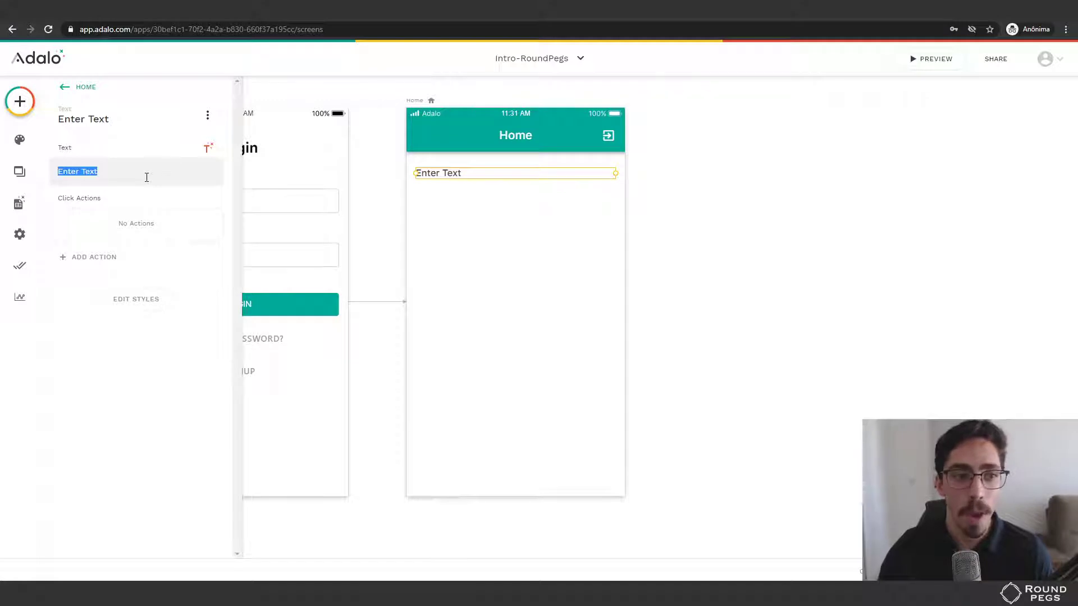
{"action": "key", "text": "BackSpace"}
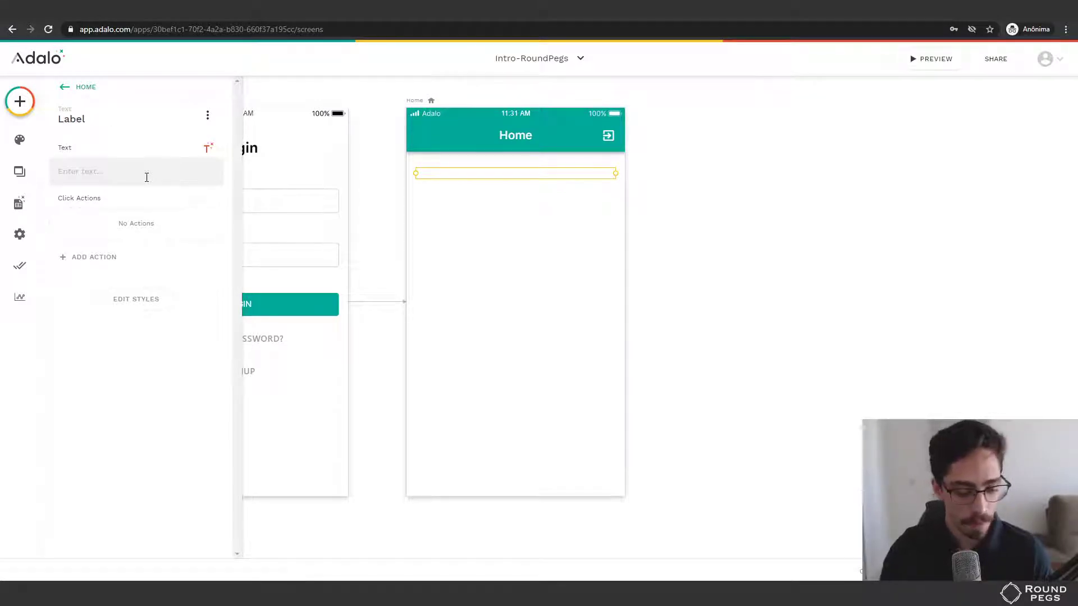
{"action": "type", "text": "Oi, mundo!"}
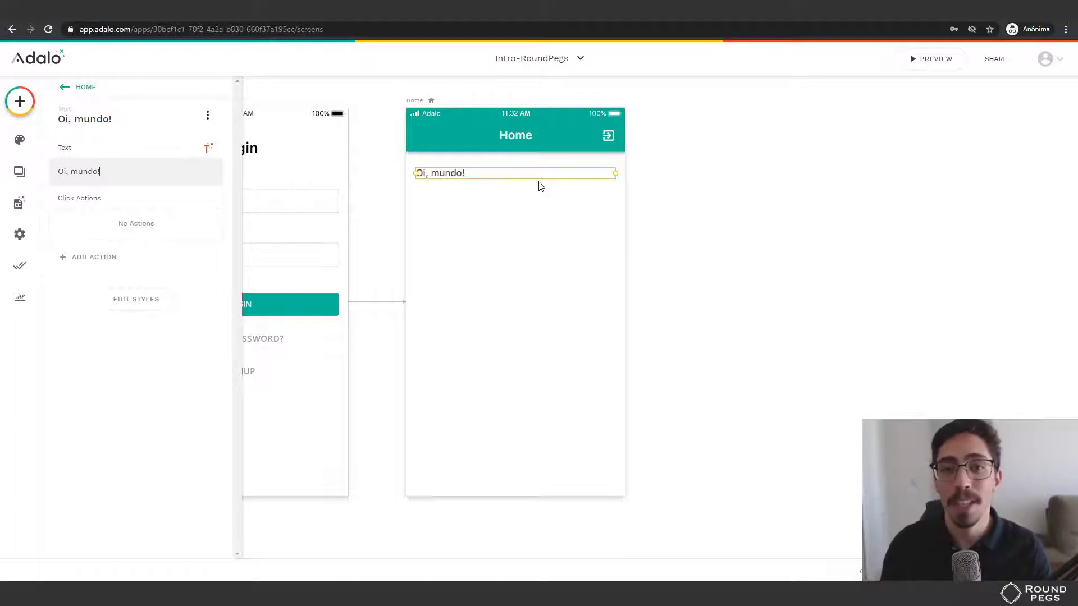
In the preview, sign up a test user by entering an e-mail, a password and a full name.
{"action": "left_click", "coordinate": [929, 64]}
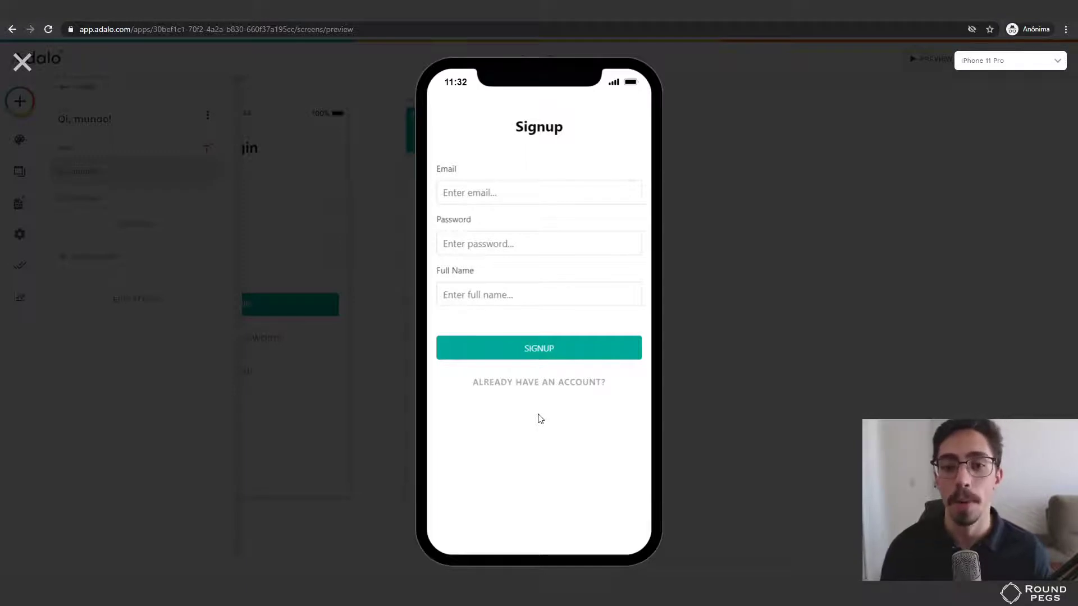
{"action": "left_click", "coordinate": [530, 190]}
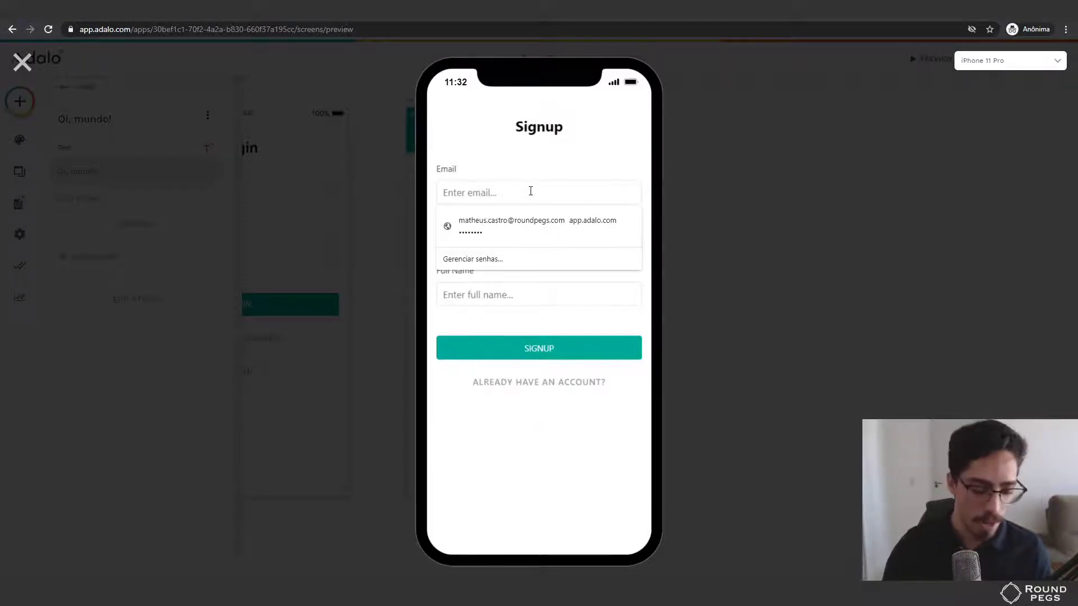
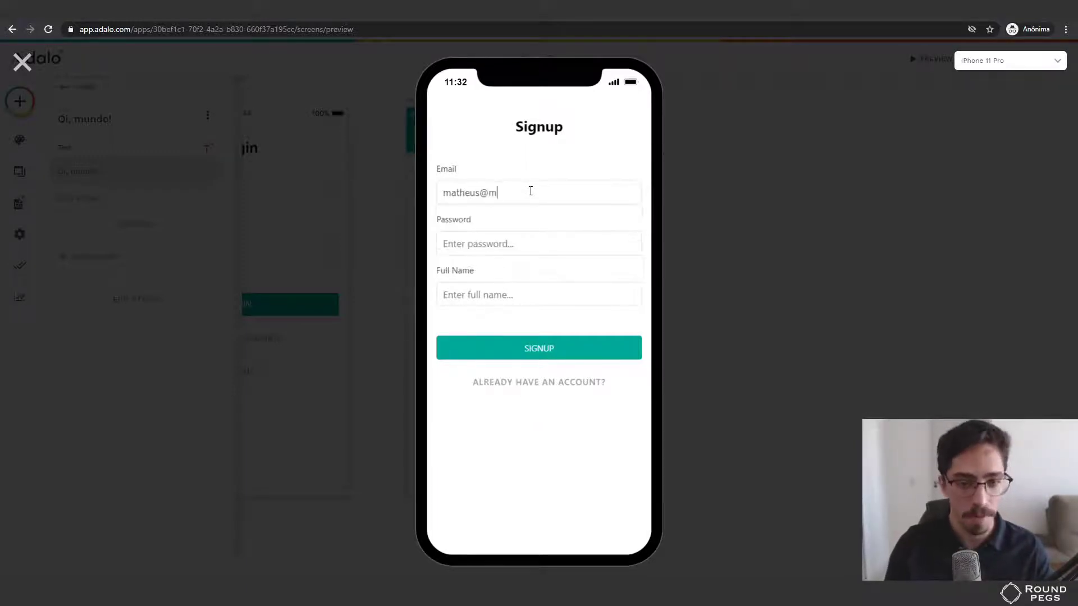
{"action": "left_click", "coordinate": [520, 249]}
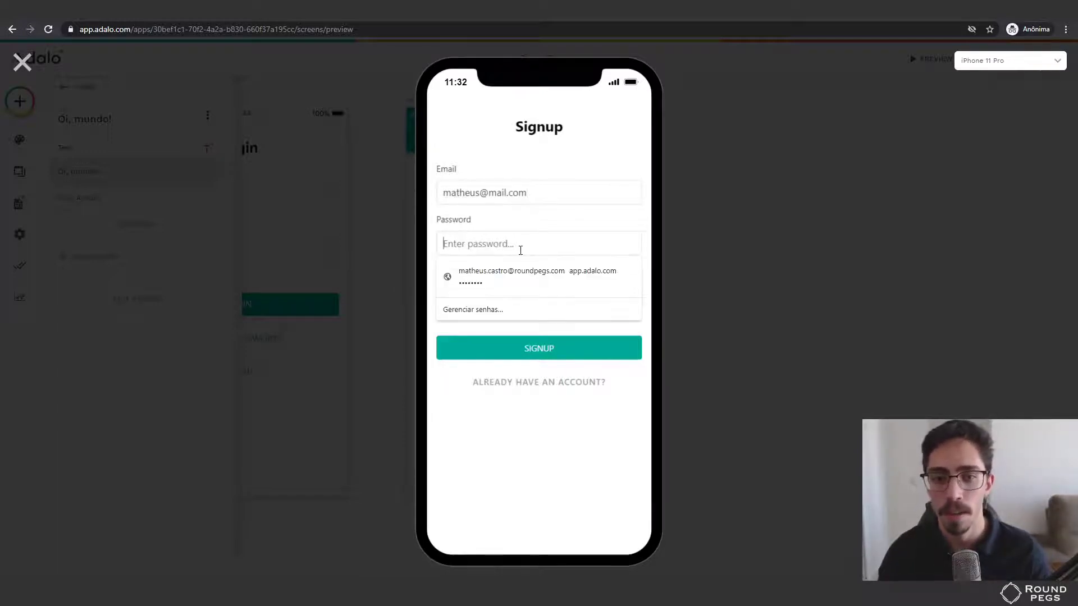
{"action": "type", "text": "1"}
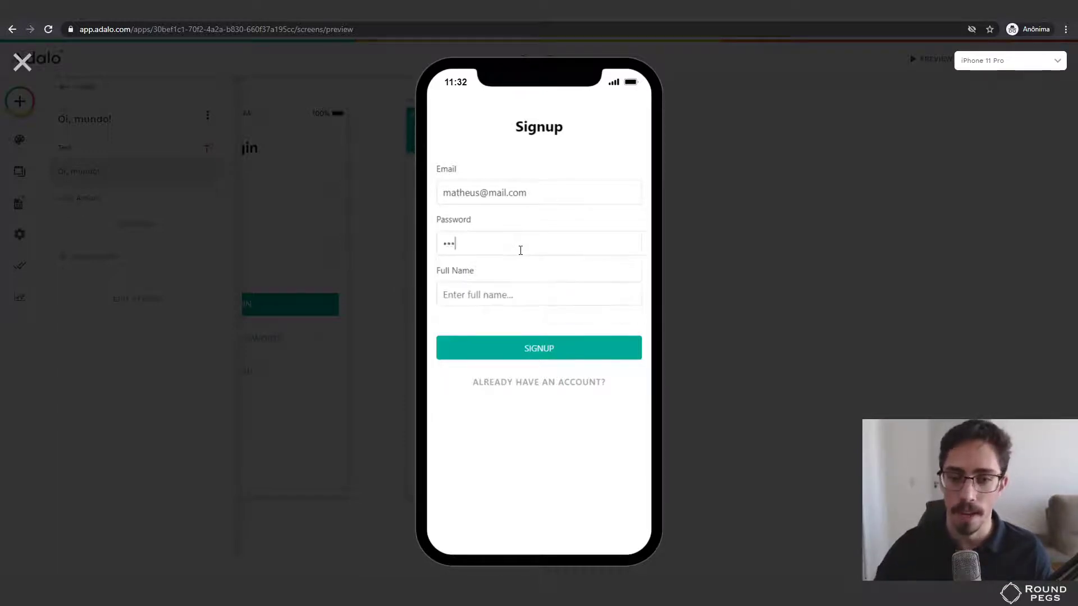
{"action": "type", "text": "23456"}
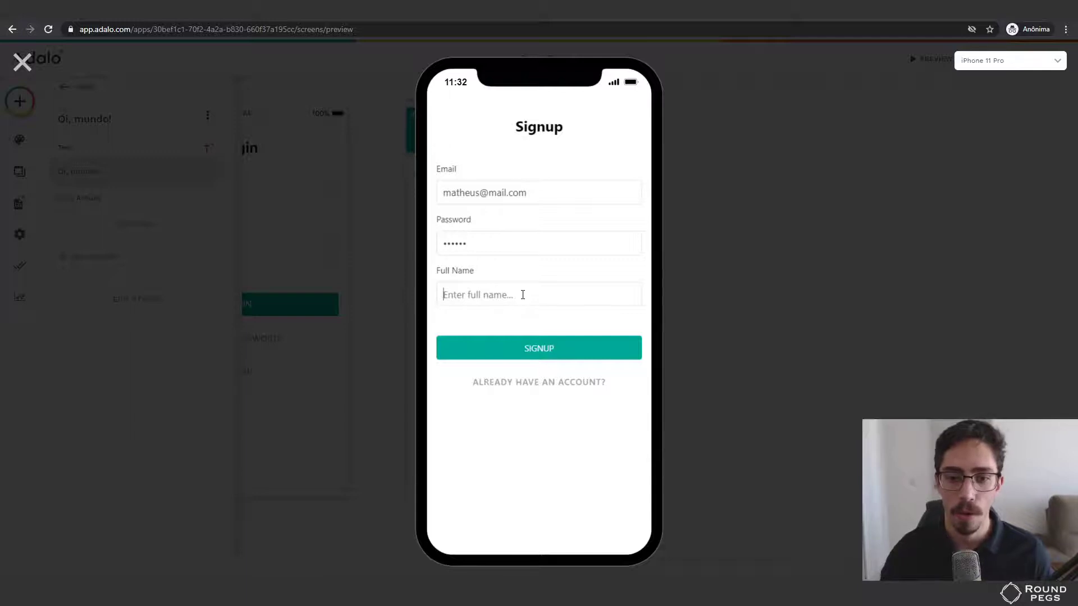
{"action": "left_click", "coordinate": [522, 295]}
{"action": "type", "text": "Matheus"}
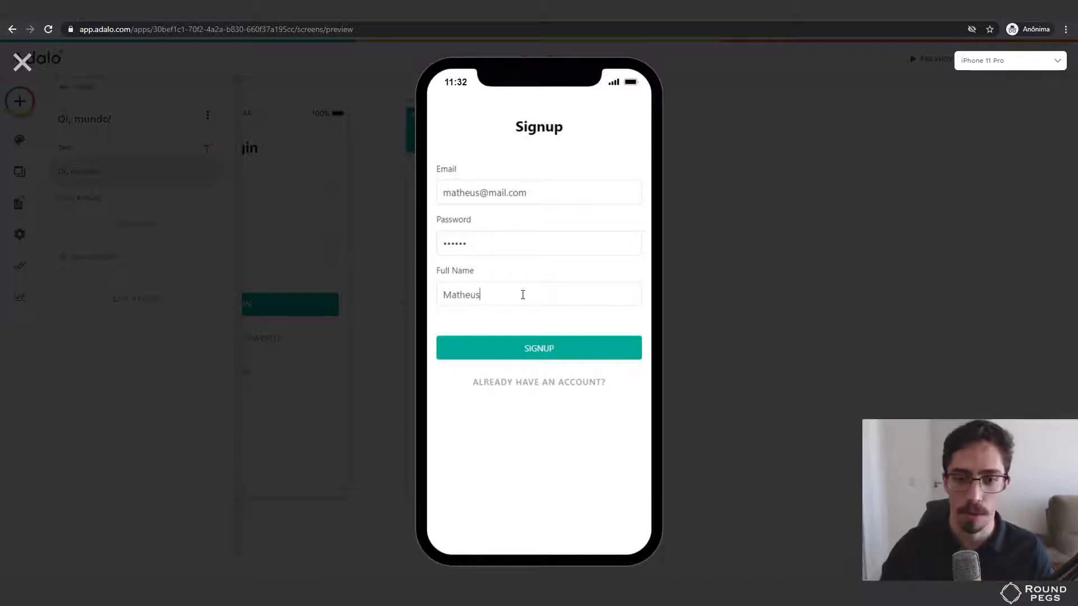
{"action": "left_click", "coordinate": [540, 351]}
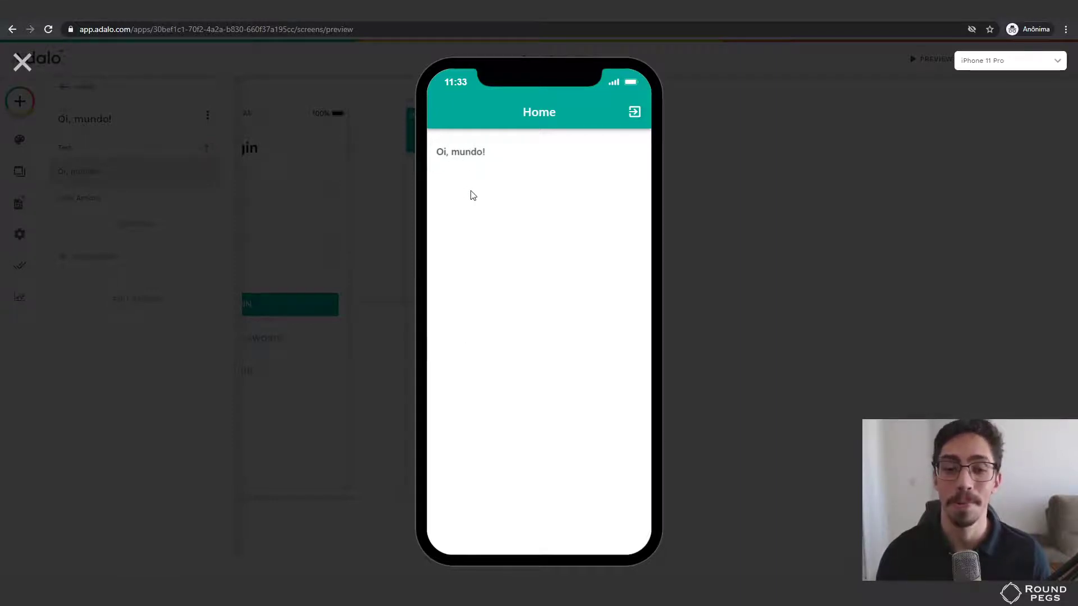
Leave the preview and place a Text Input from Forms & Fields below the Oi, mundo text.
{"action": "left_click", "coordinate": [22, 61]}
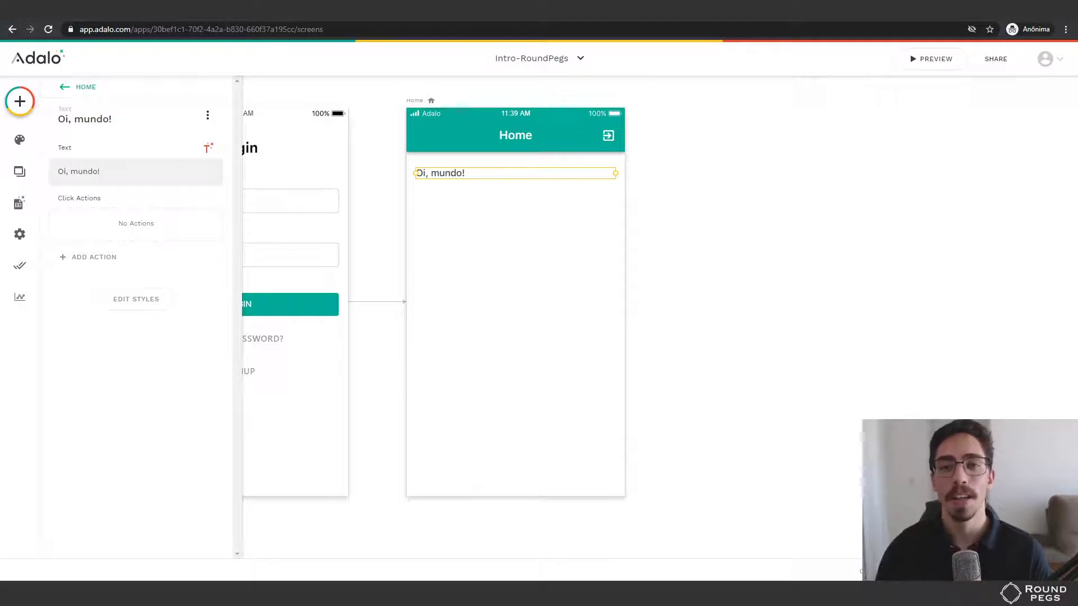
{"action": "left_click", "coordinate": [19, 102]}
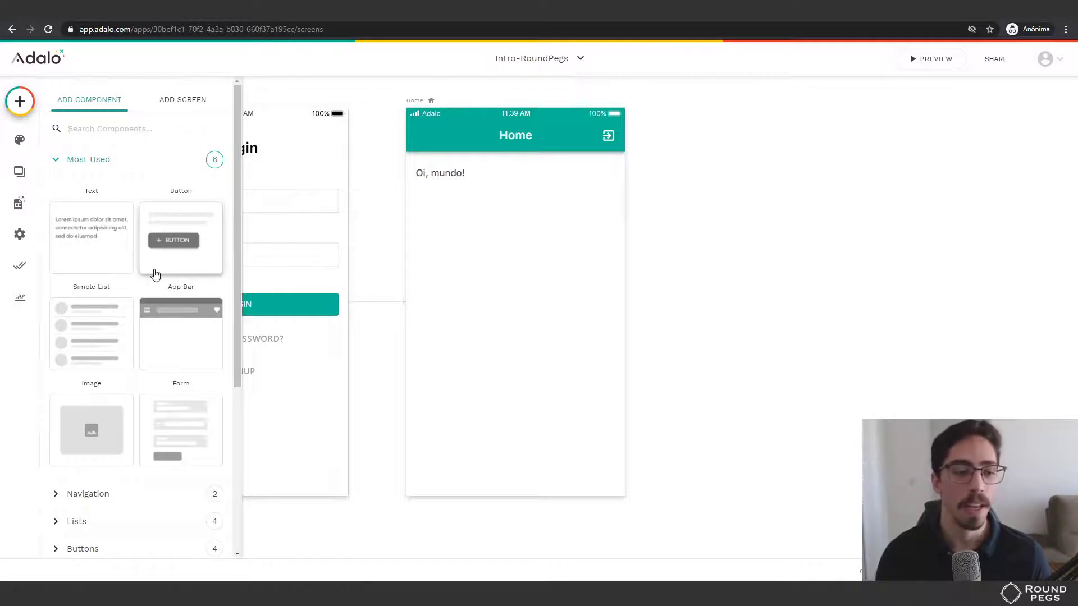
{"action": "scroll", "coordinate": [149, 281], "scroll_direction": "down", "scroll_amount": 4}
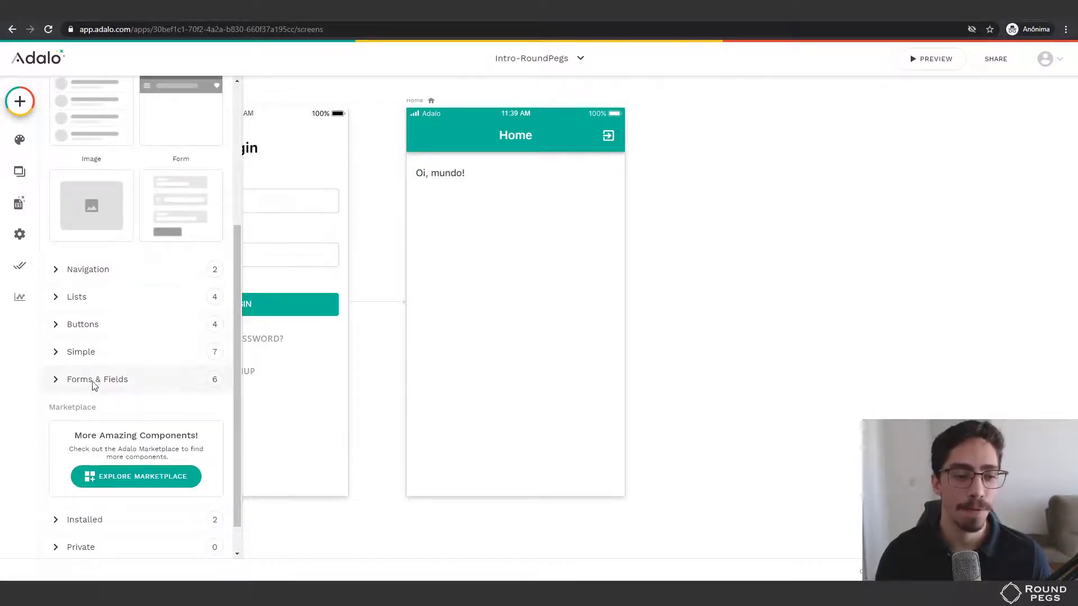
{"action": "left_click", "coordinate": [97, 381]}
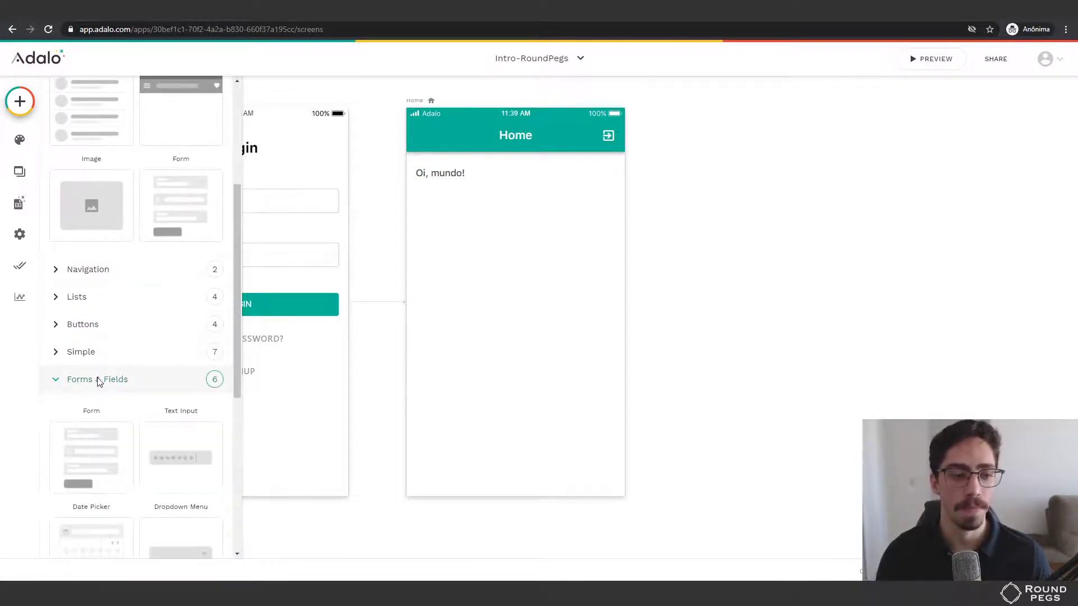
{"action": "scroll", "coordinate": [112, 380], "scroll_direction": "down", "scroll_amount": 1}
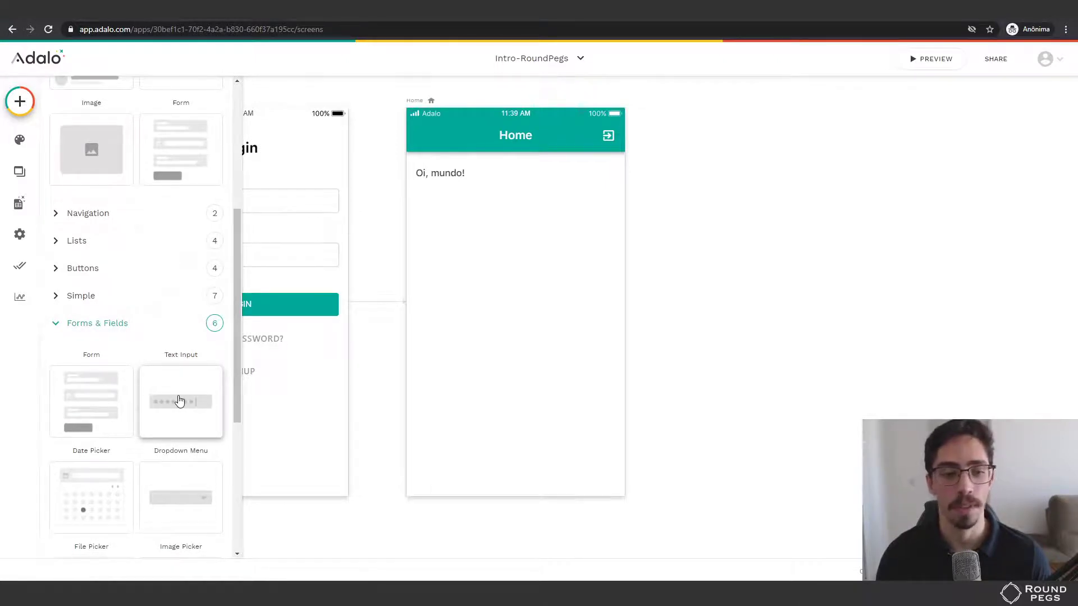
{"action": "left_click_drag", "start_coordinate": [178, 401], "coordinate": [510, 207]}
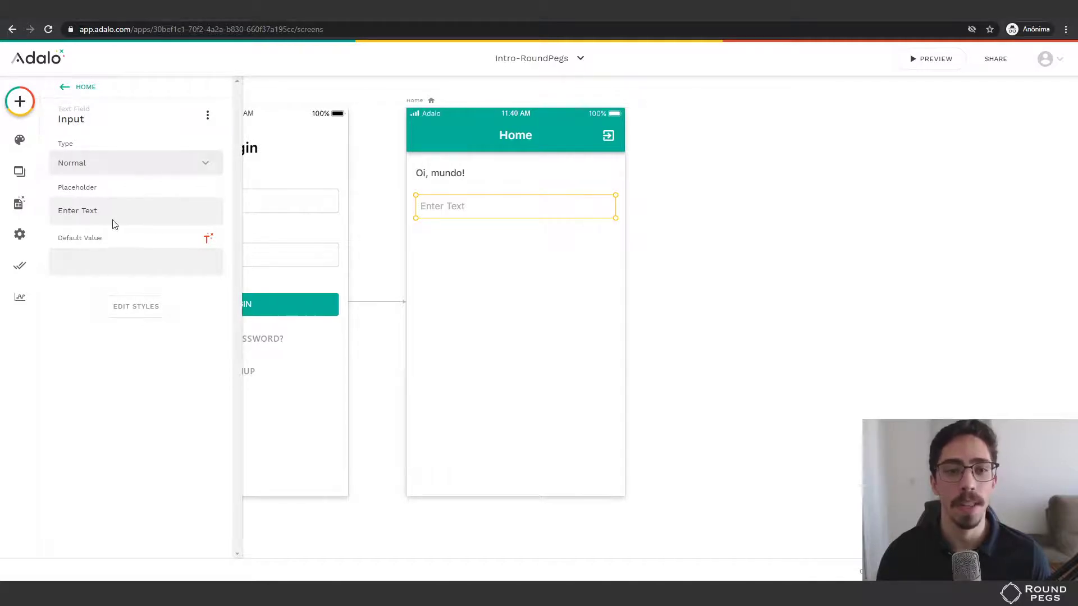
Select the new text input and keep its Type as Normal.
{"action": "left_click", "coordinate": [448, 178]}
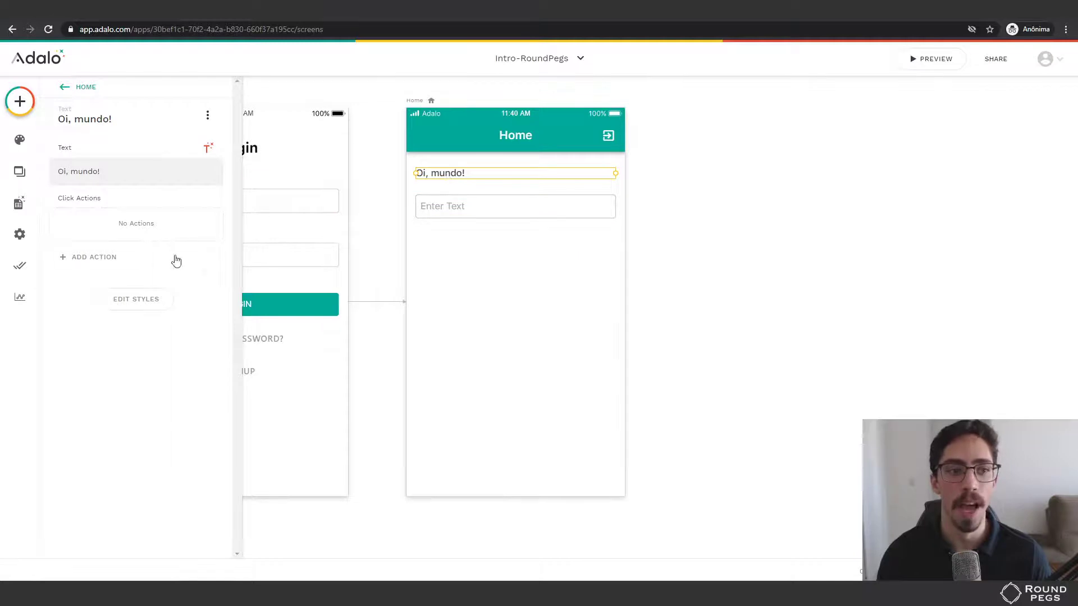
{"action": "left_click", "coordinate": [464, 209]}
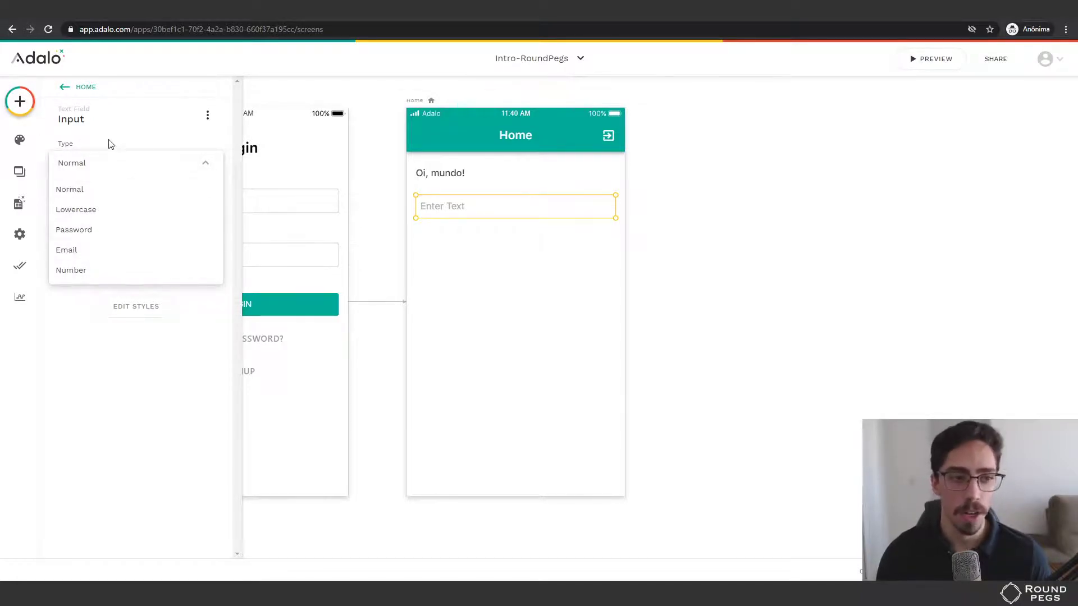
{"action": "left_click", "coordinate": [65, 317]}
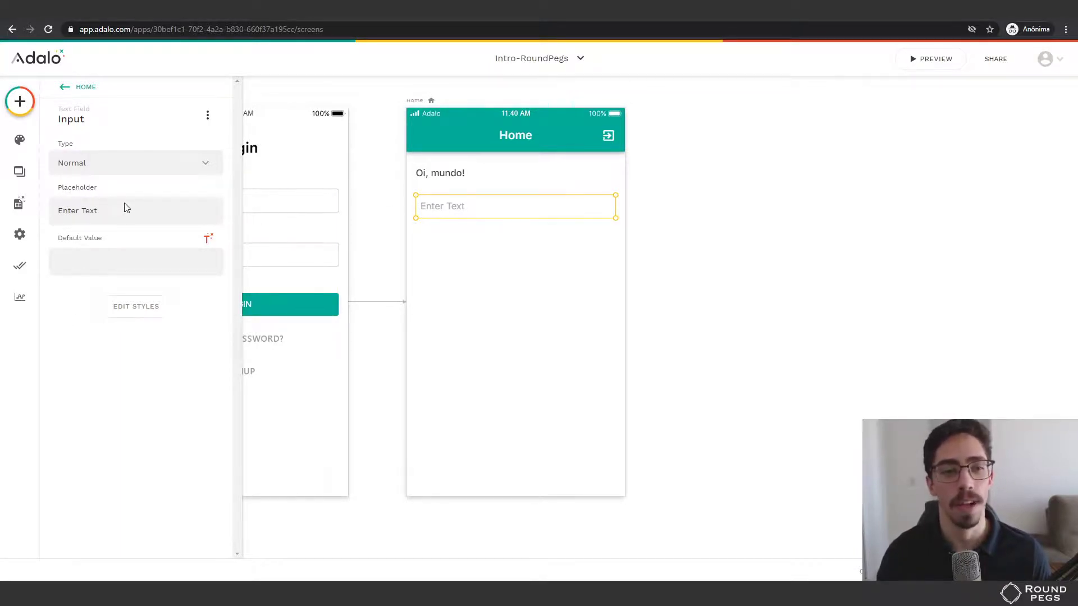
Replace the input's 'Enter Text' placeholder with 'Digite algo aqui', leaving the default value empty.
{"action": "left_click", "coordinate": [132, 210]}
{"action": "key", "text": "ctrl+a"}
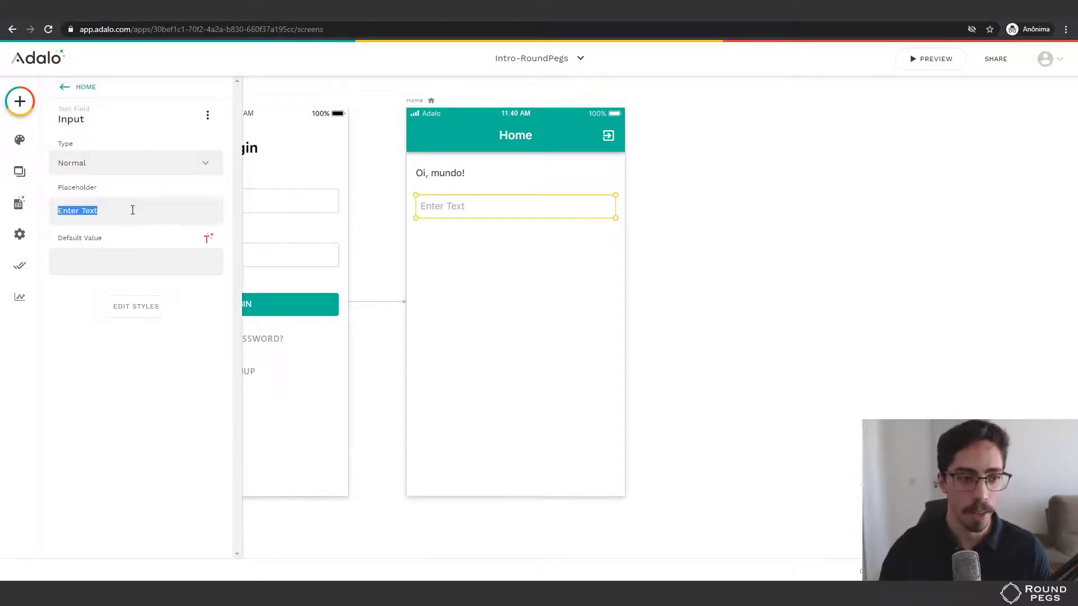
{"action": "type", "text": "Digite al"}
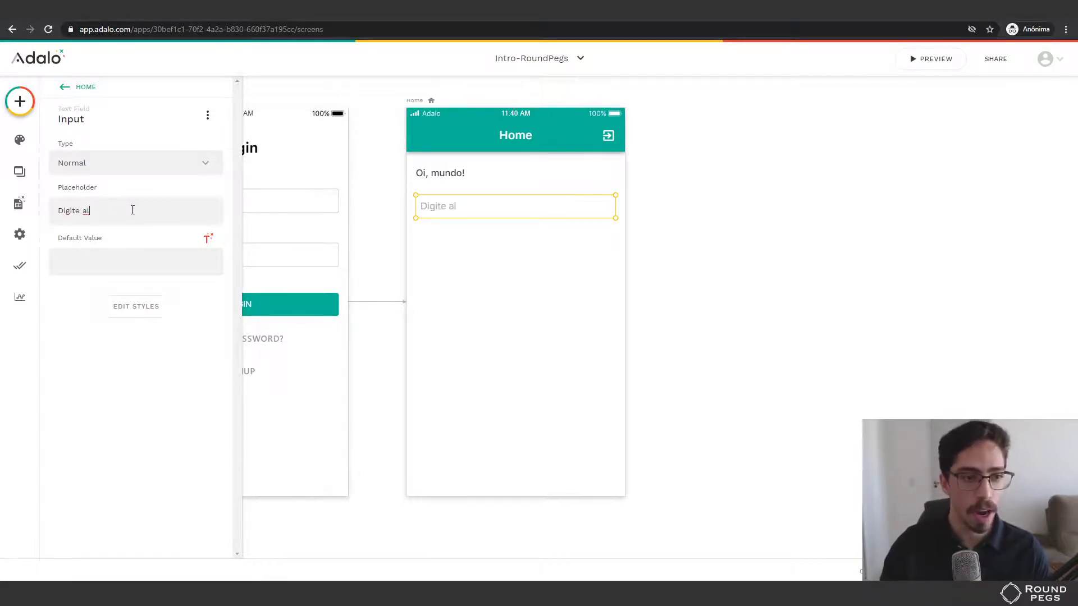
{"action": "type", "text": "go aqui"}
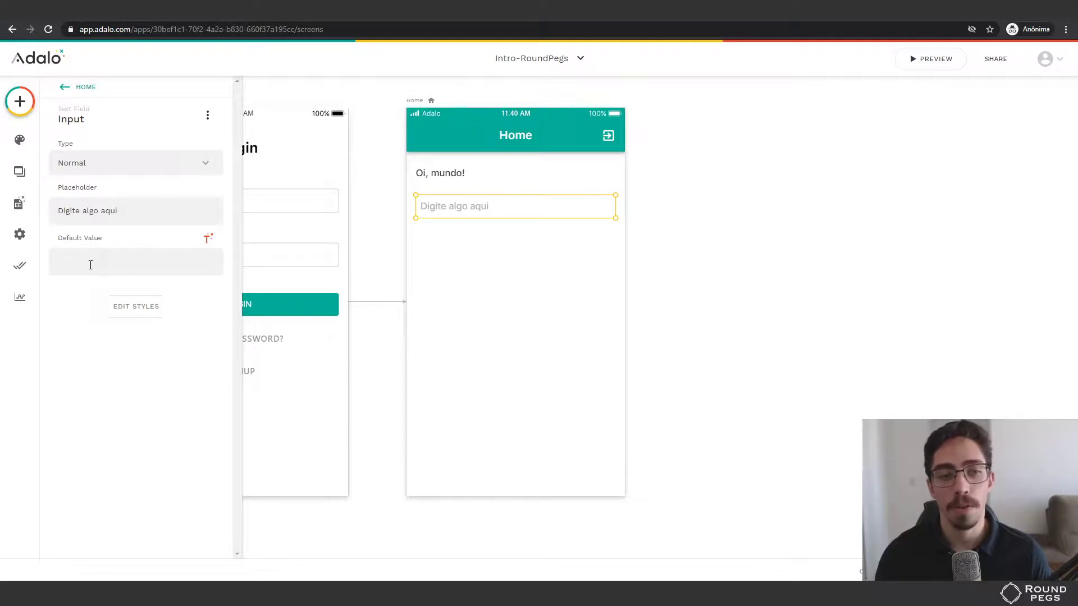
{"action": "left_click", "coordinate": [96, 265]}
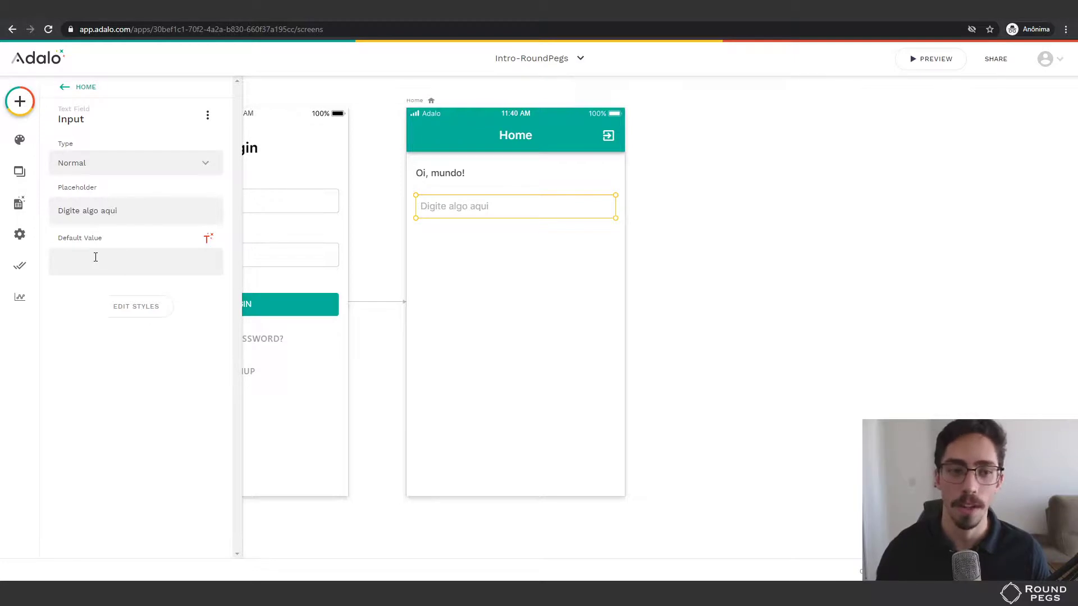
{"action": "left_click", "coordinate": [107, 307]}
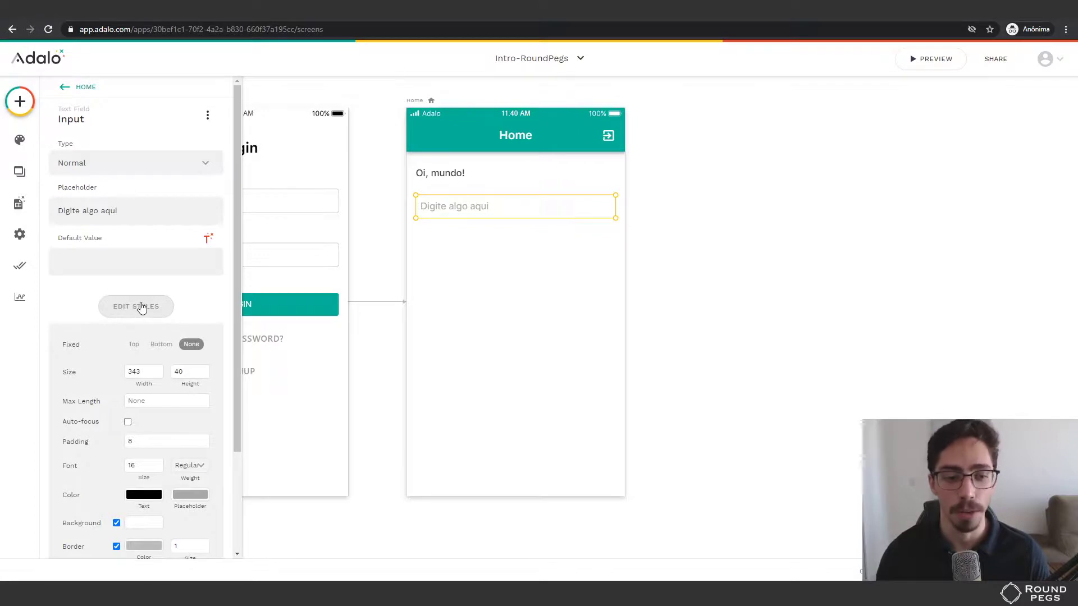
Collapse the input's Edit Styles section and reselect the Digite algo aqui input.
{"action": "scroll", "coordinate": [142, 307], "scroll_direction": "down", "scroll_amount": 1}
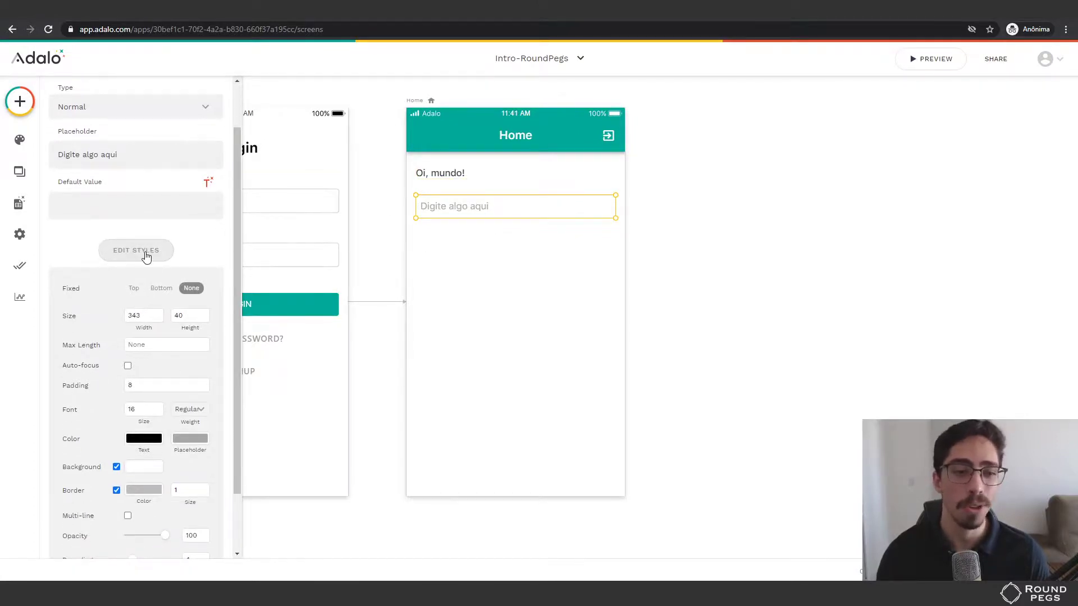
{"action": "left_click", "coordinate": [146, 257]}
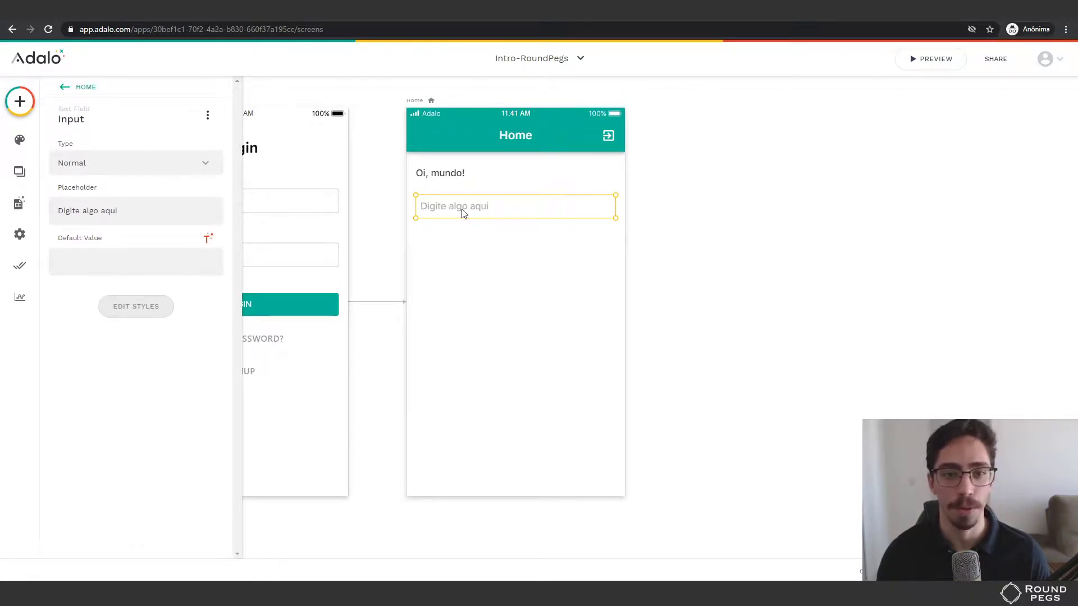
{"action": "left_click", "coordinate": [442, 175]}
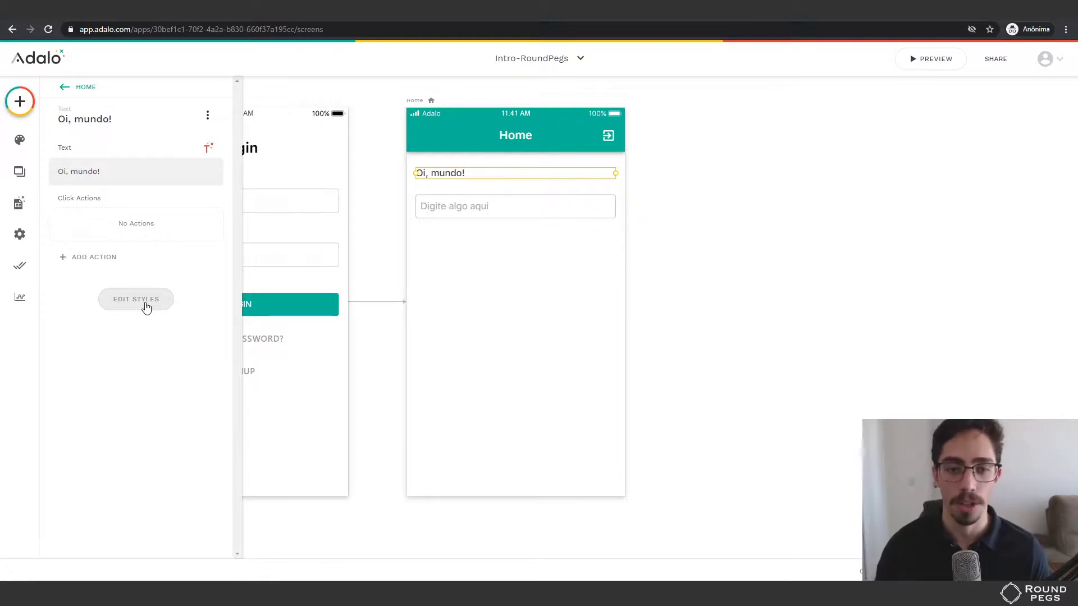
{"action": "left_click", "coordinate": [475, 206]}
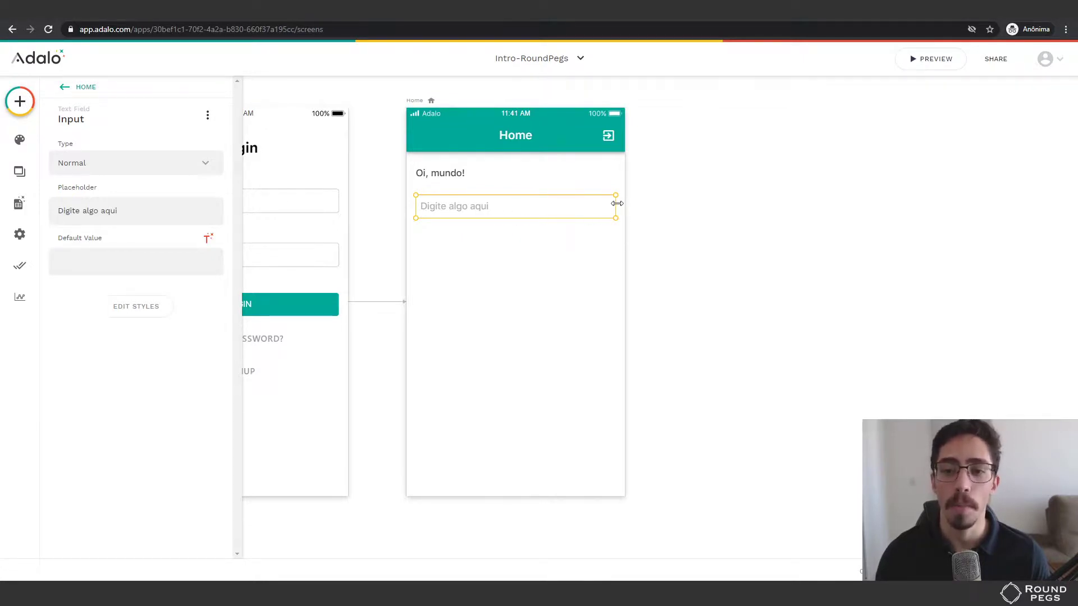
Narrow the text input from its right edge and place a Button beside it.
{"action": "left_click_drag", "start_coordinate": [617, 203], "coordinate": [547, 203]}
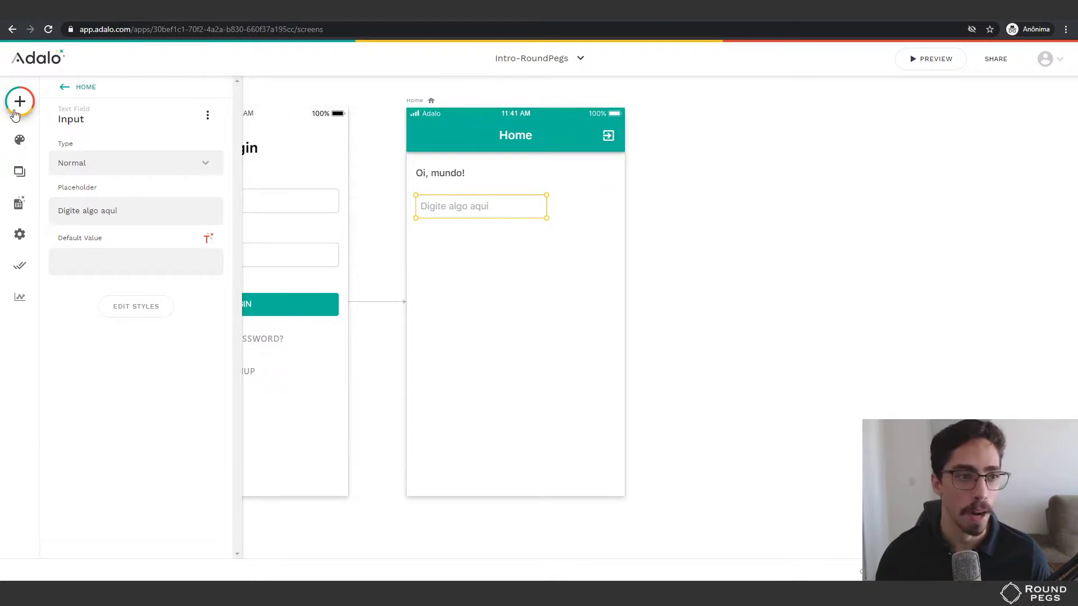
{"action": "left_click", "coordinate": [19, 103]}
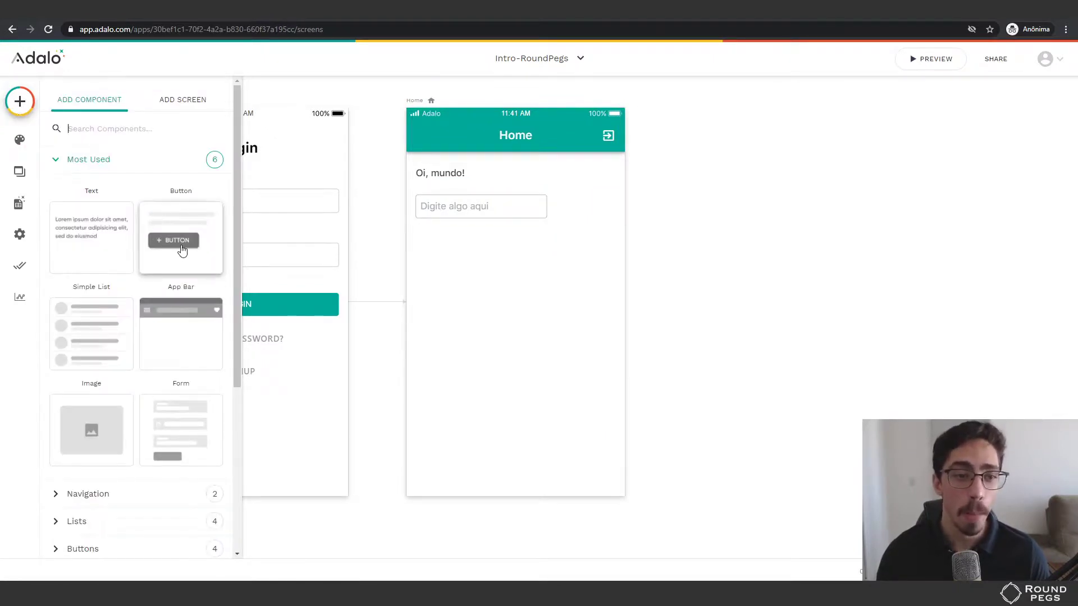
{"action": "left_click_drag", "start_coordinate": [183, 250], "coordinate": [611, 200]}
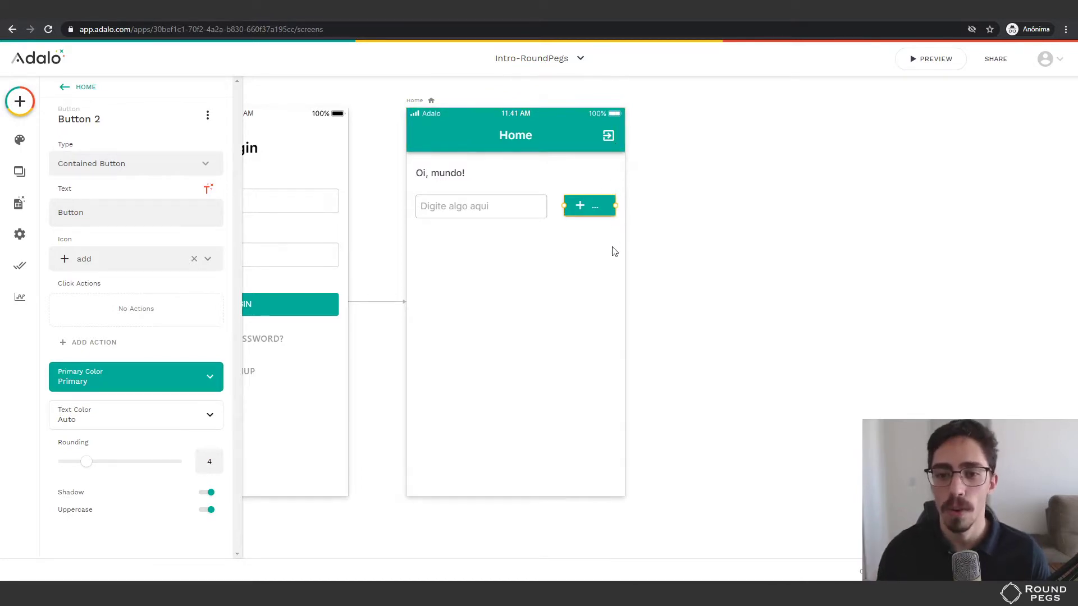
Nudge the input width, move the button below and back, then delete the button.
{"action": "left_click", "coordinate": [538, 208]}
{"action": "left_click_drag", "start_coordinate": [548, 207], "coordinate": [546, 207]}
{"action": "left_click", "coordinate": [584, 209]}
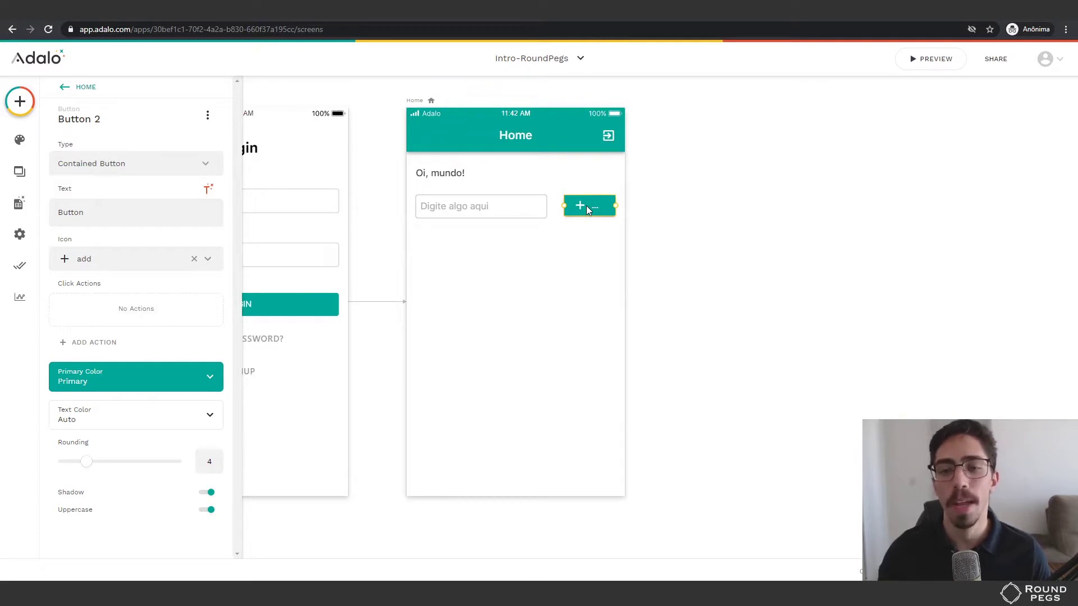
{"action": "left_click_drag", "start_coordinate": [586, 206], "coordinate": [462, 241]}
{"action": "left_click_drag", "start_coordinate": [557, 238], "coordinate": [587, 208]}
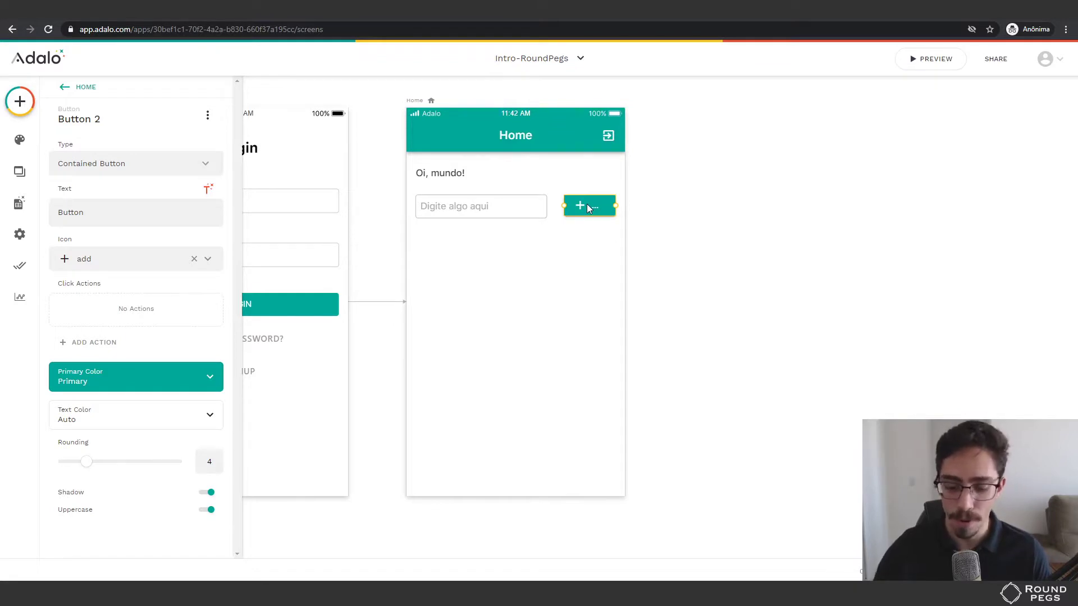
{"action": "key", "text": "Delete"}
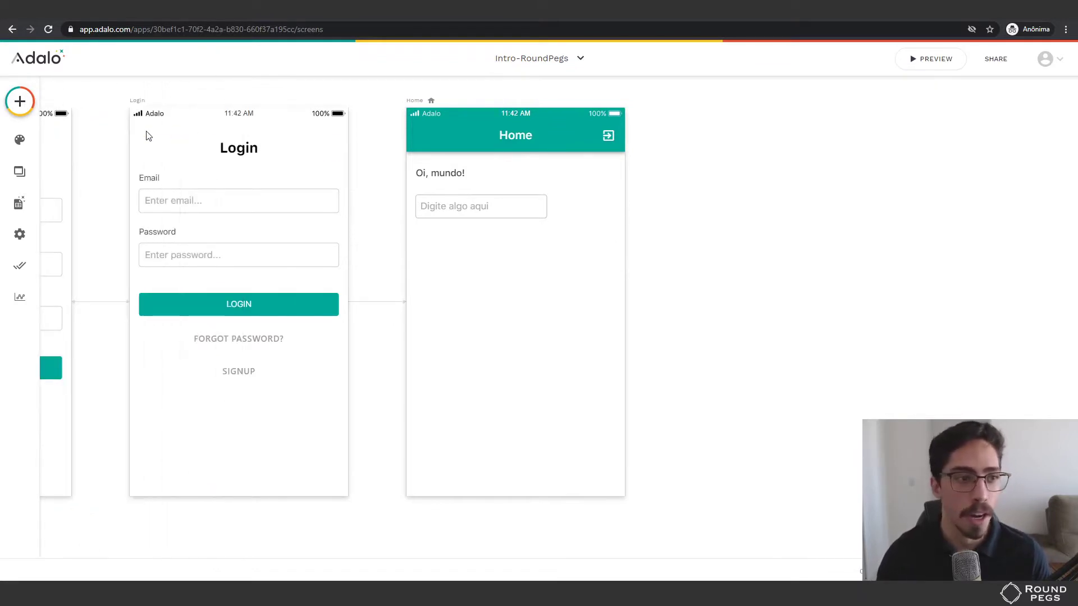
Drag an Icon from the Buttons group to the right of the Digite algo aqui input.
{"action": "left_click", "coordinate": [21, 109]}
{"action": "scroll", "coordinate": [102, 334], "scroll_direction": "down", "scroll_amount": 5}
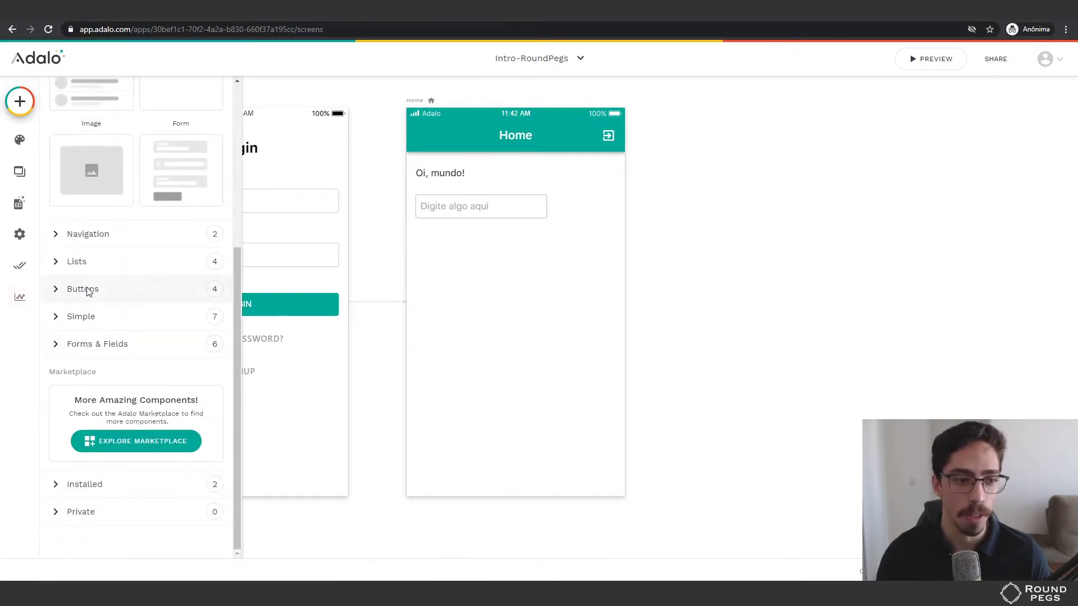
{"action": "left_click", "coordinate": [83, 289]}
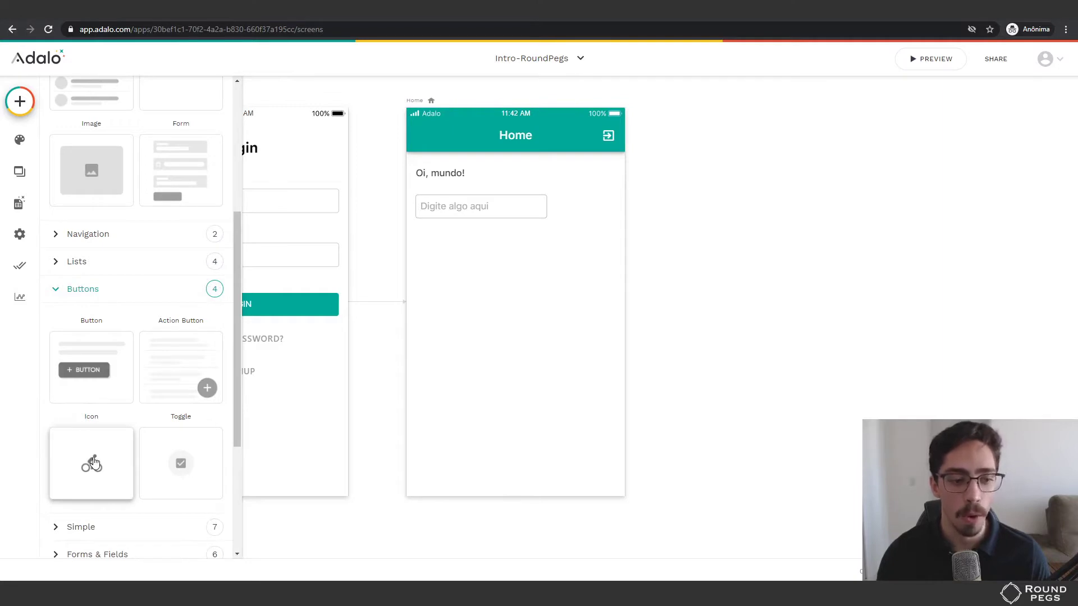
{"action": "left_click_drag", "start_coordinate": [93, 460], "coordinate": [611, 210]}
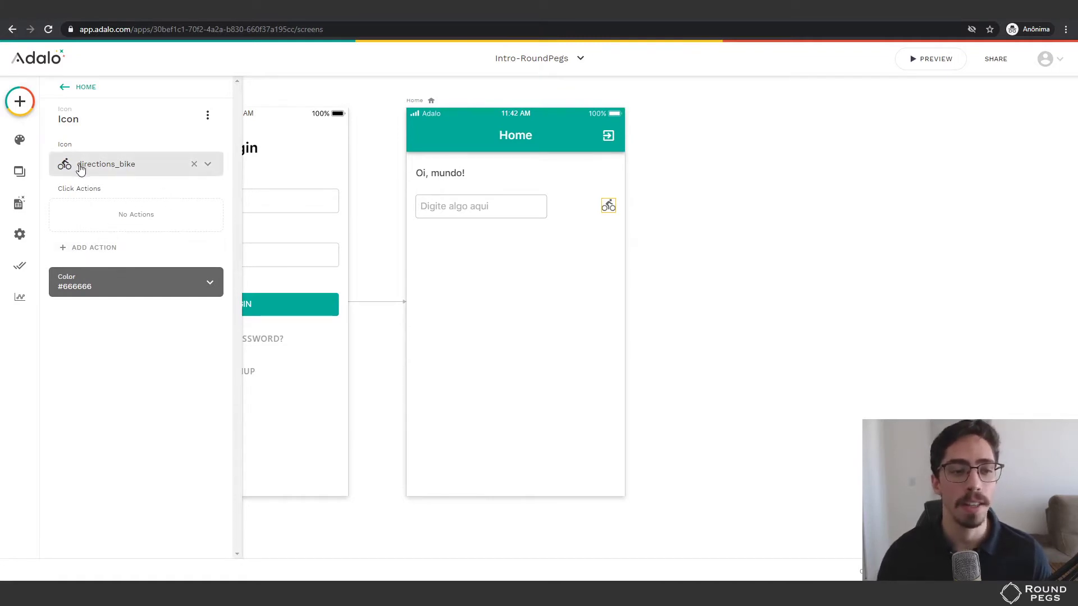
Search the icon list for 'edit' and set the icon to the pencil.
{"action": "left_click", "coordinate": [125, 165]}
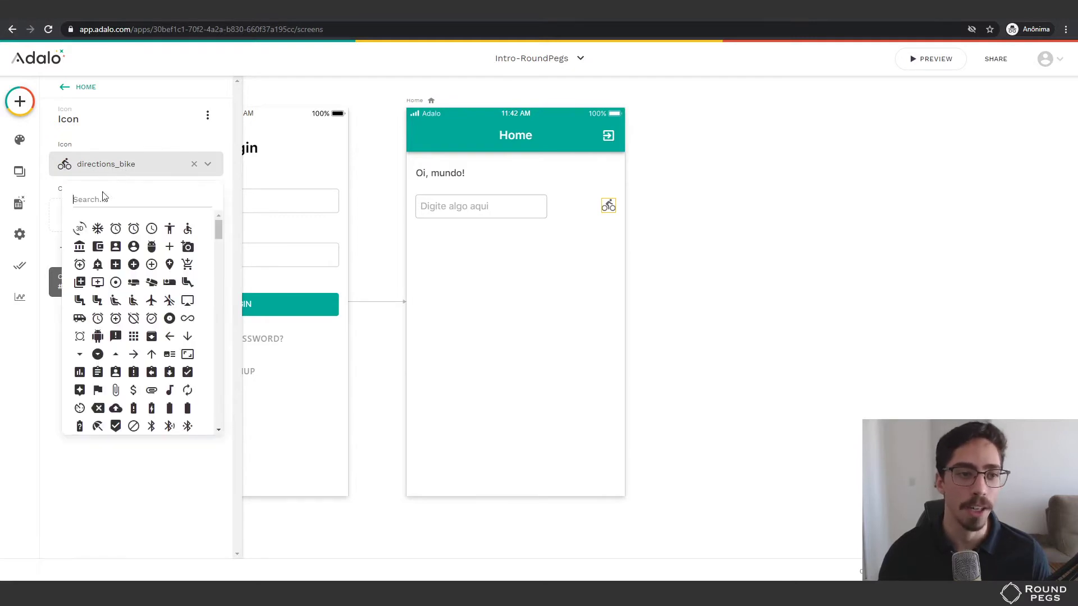
{"action": "type", "text": "edit"}
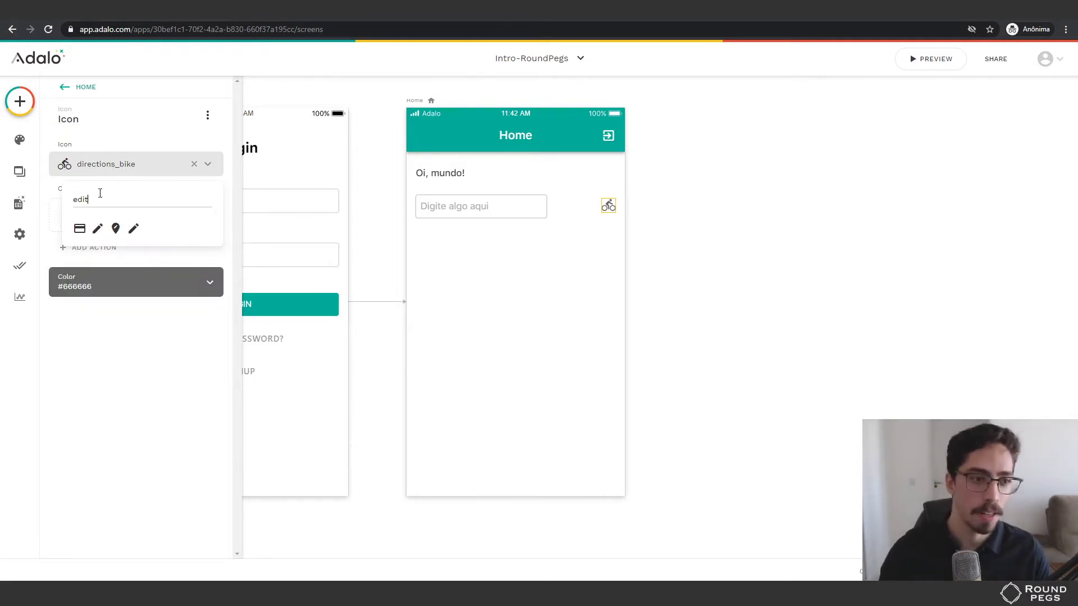
{"action": "left_click", "coordinate": [100, 229]}
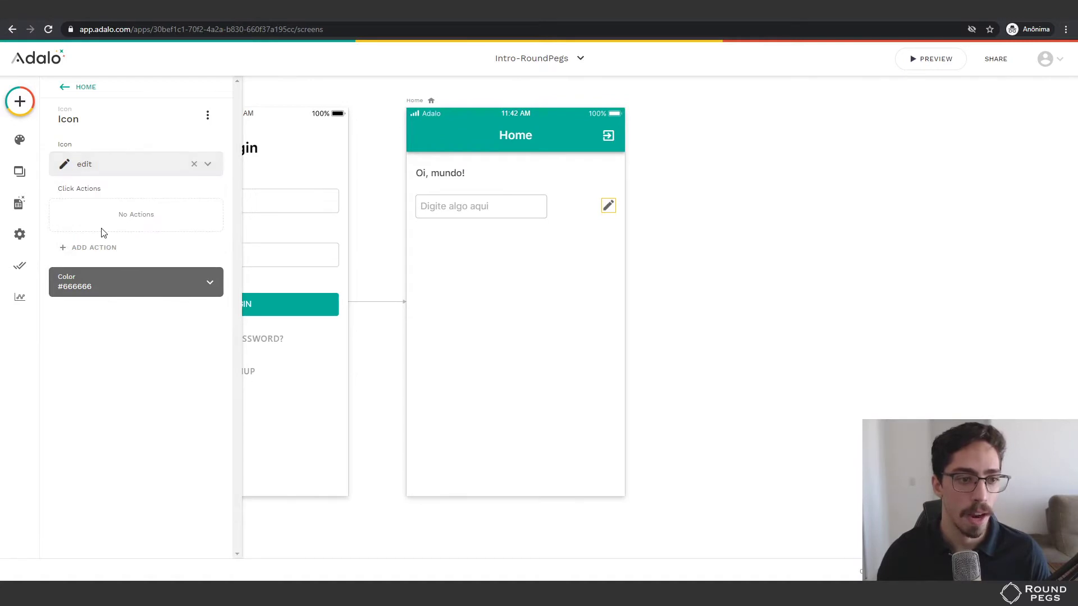
{"action": "left_click", "coordinate": [96, 164]}
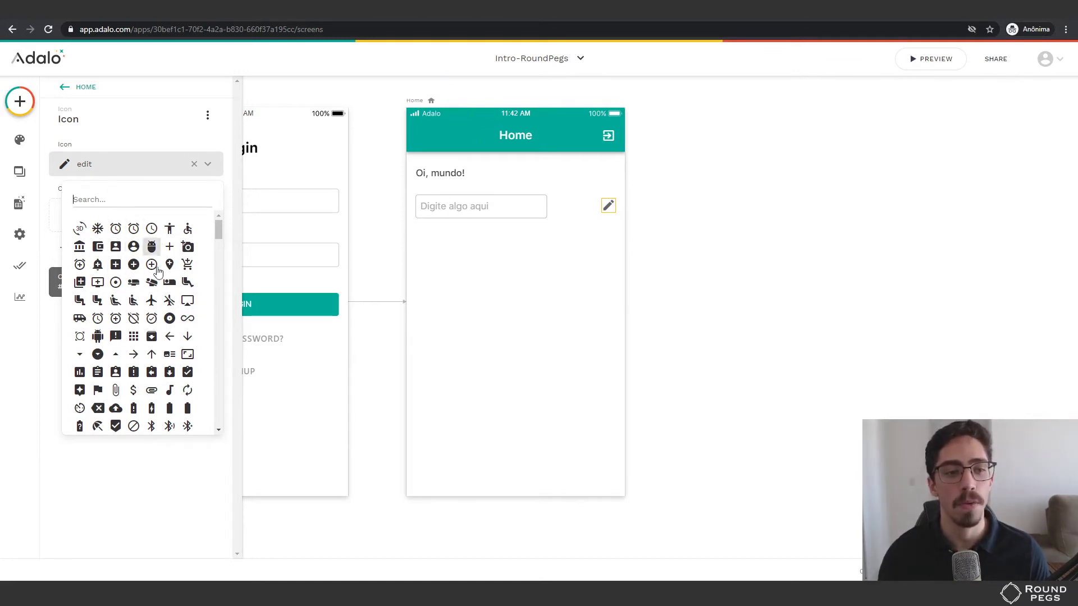
{"action": "left_click", "coordinate": [120, 481]}
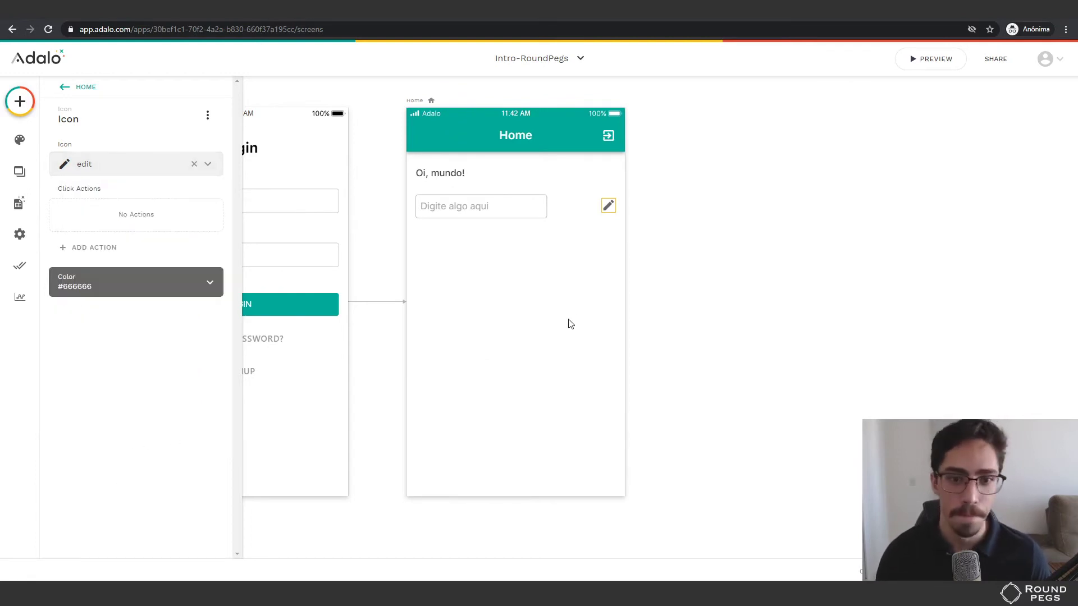
Widen the Digite algo aqui input rightward until it meets the pencil icon.
{"action": "left_click", "coordinate": [541, 212]}
{"action": "left_click_drag", "start_coordinate": [545, 208], "coordinate": [589, 199]}
{"action": "left_click", "coordinate": [606, 206]}
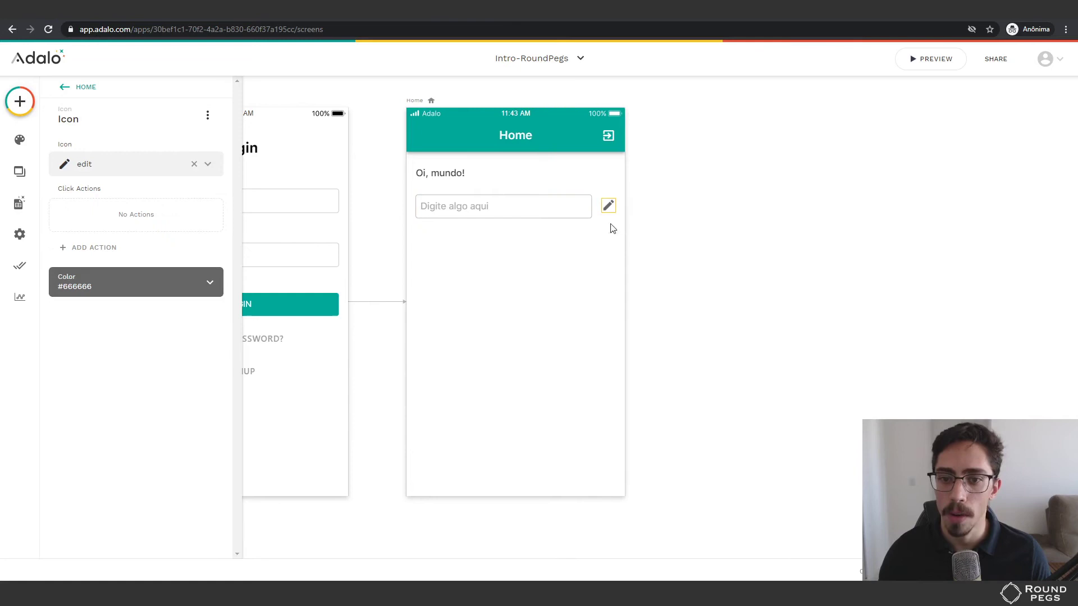
{"action": "left_click", "coordinate": [536, 261]}
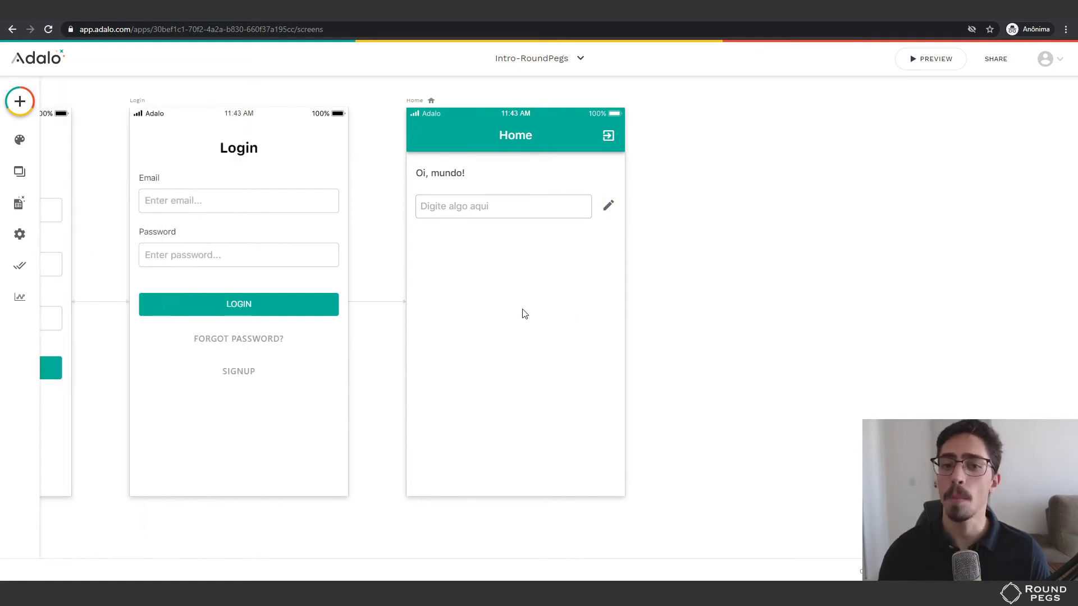